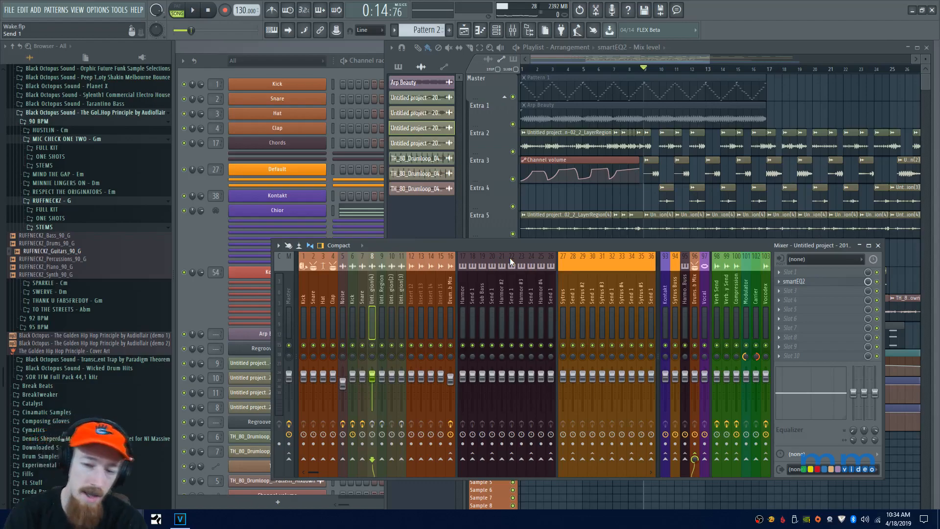
pyautogui.click(584, 75)
pyautogui.keyDown('ctrl'); pyautogui.click(563, 150); pyautogui.keyUp('ctrl')
pyautogui.moveTo(577, 219); pyautogui.dragTo(628, 227)
pyautogui.keyDown('ctrl'); pyautogui.click(577, 203); pyautogui.keyUp('ctrl')
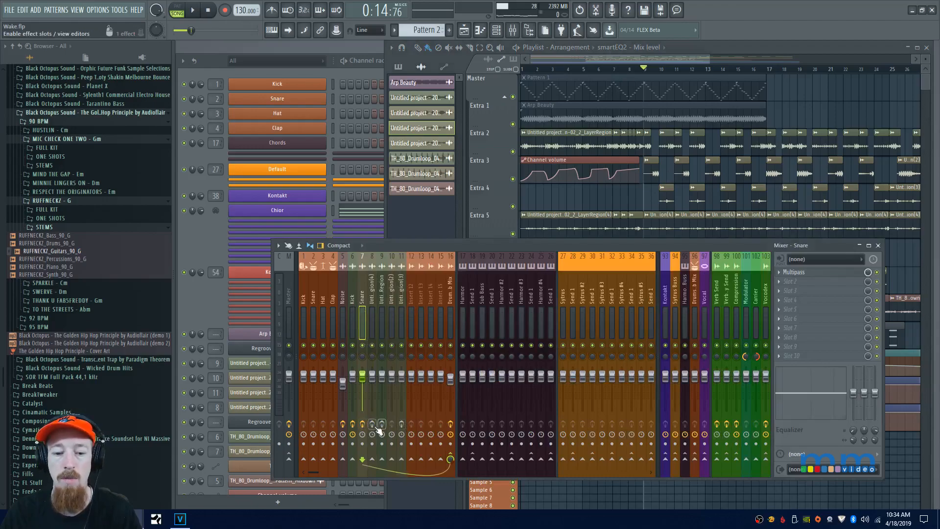
# - Play the arrangement from the beginning with the playlist zoomed to the opening section, and stop playback
pyautogui.click(602, 49)
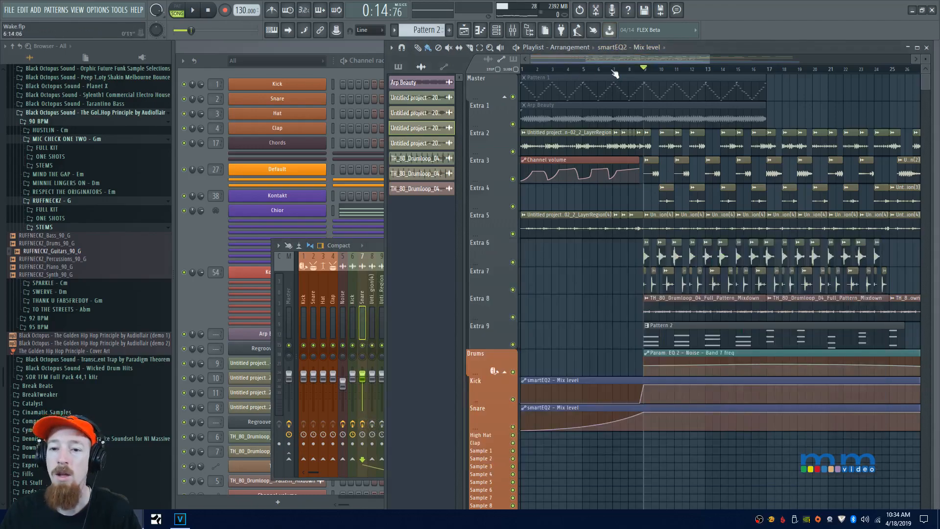
pyautogui.scroll(-3, 554, 198)
pyautogui.press('space')
pyautogui.scroll(3, 548, 206)
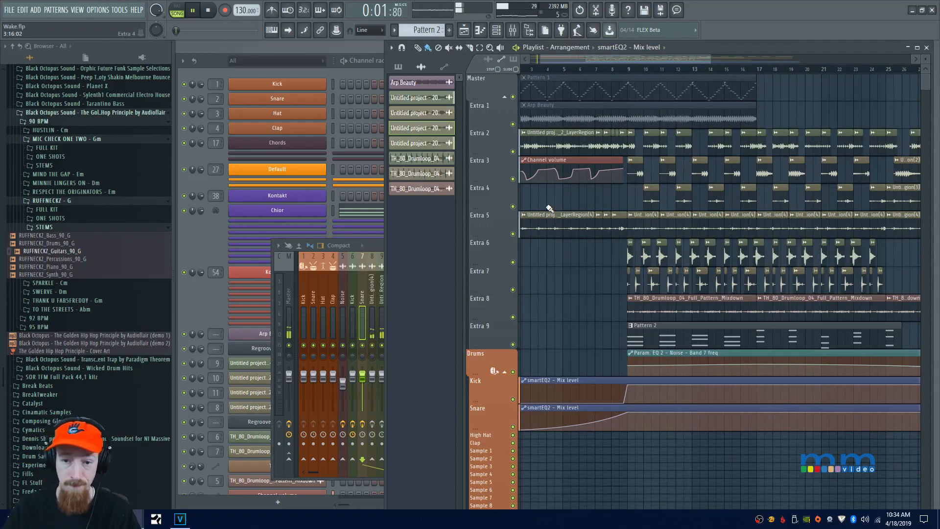
pyautogui.scroll(1, 549, 206)
pyautogui.scroll(2, 613, 207)
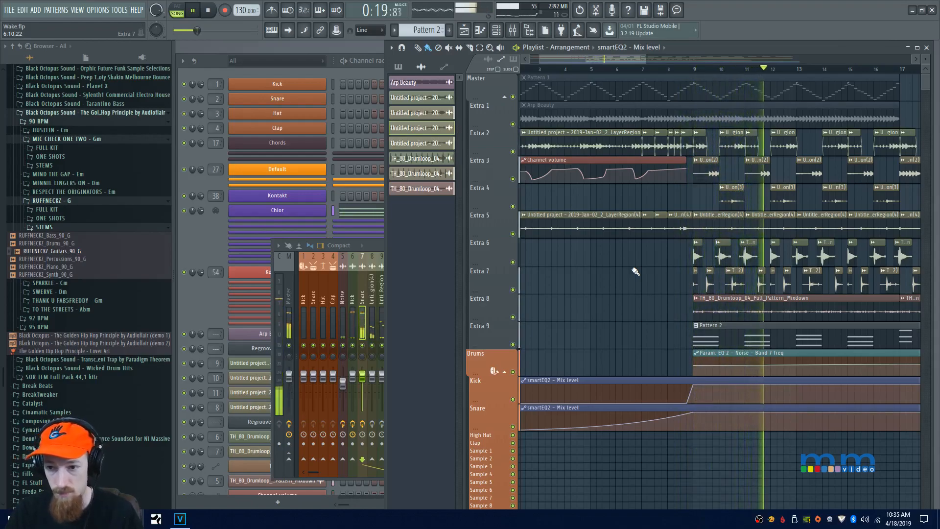
pyautogui.press('space')
# - Open smartEQ2 on the LayerRegion(4) mixer insert and inspect its 815 Hz stereo band and 3926 Hz side band
pyautogui.click(381, 246)
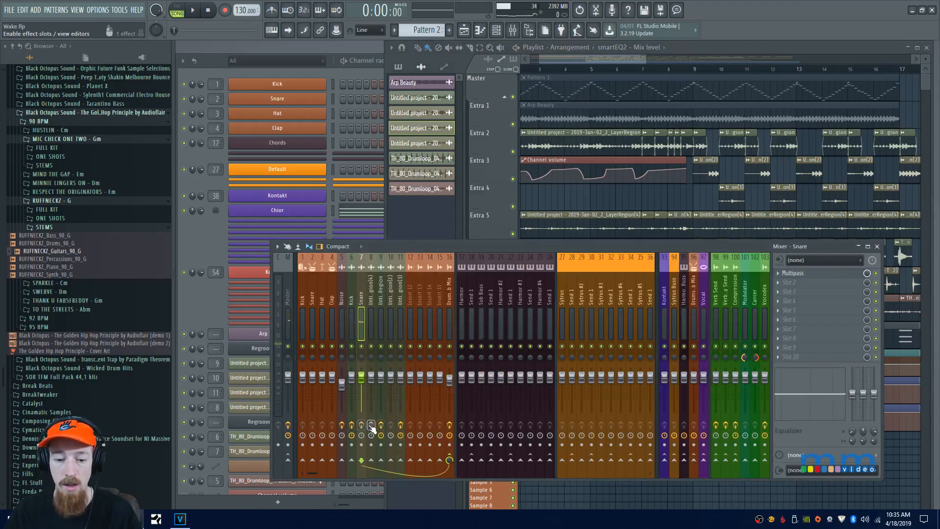
pyautogui.click(371, 301)
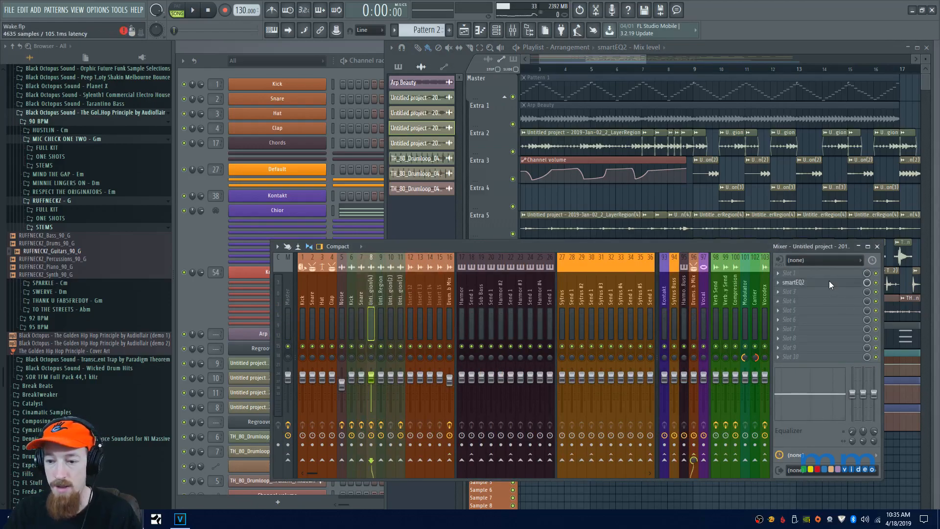
pyautogui.click(829, 283)
pyautogui.moveTo(454, 125); pyautogui.dragTo(442, 58)
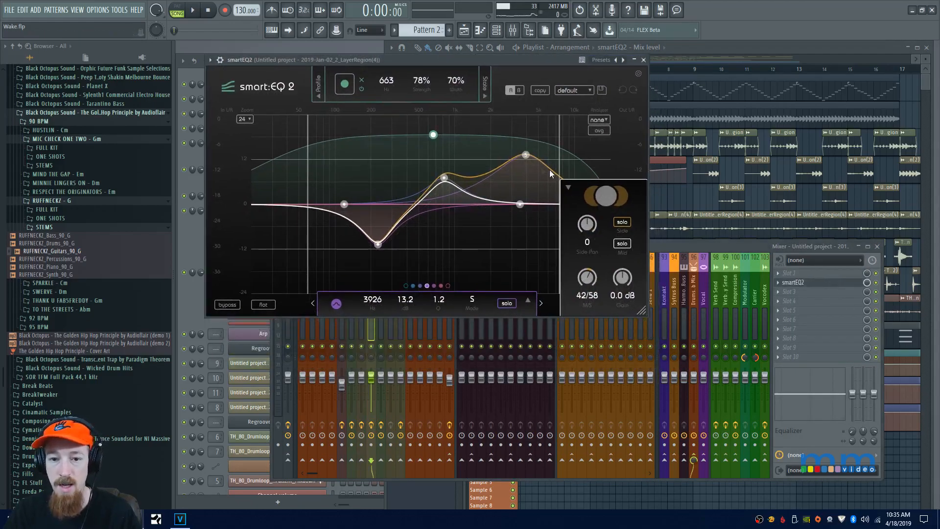
pyautogui.click(444, 177)
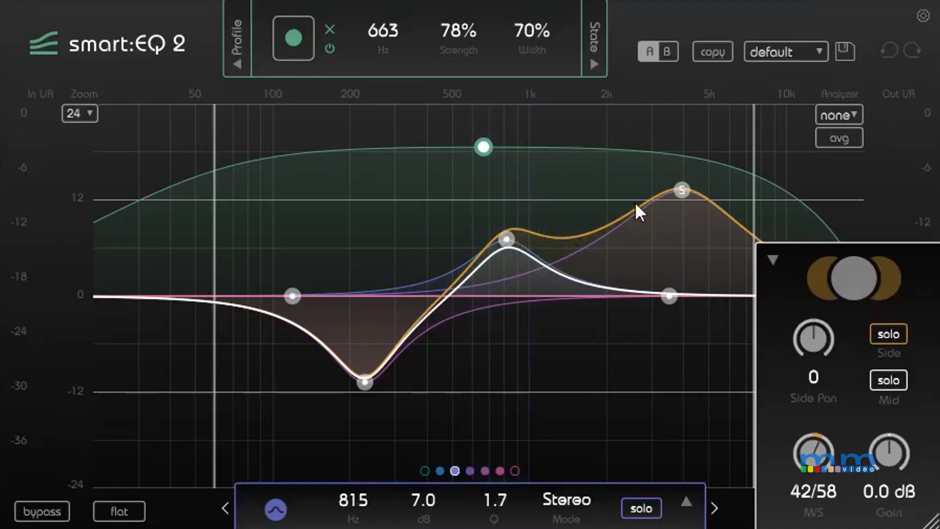
pyautogui.click(682, 191)
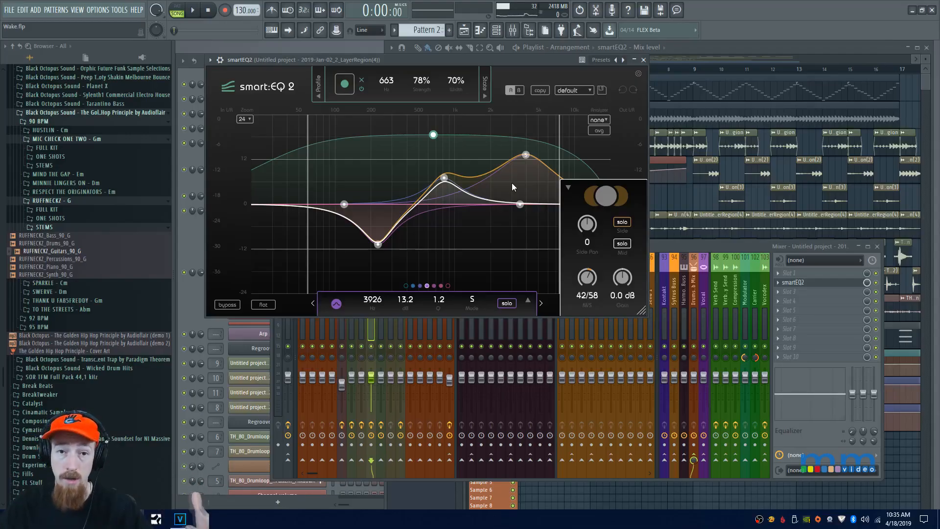
# - Open smartEQ2 on the neighbouring LayerRegion insert to view its curve, and close both equalizer windows
pyautogui.click(369, 332)
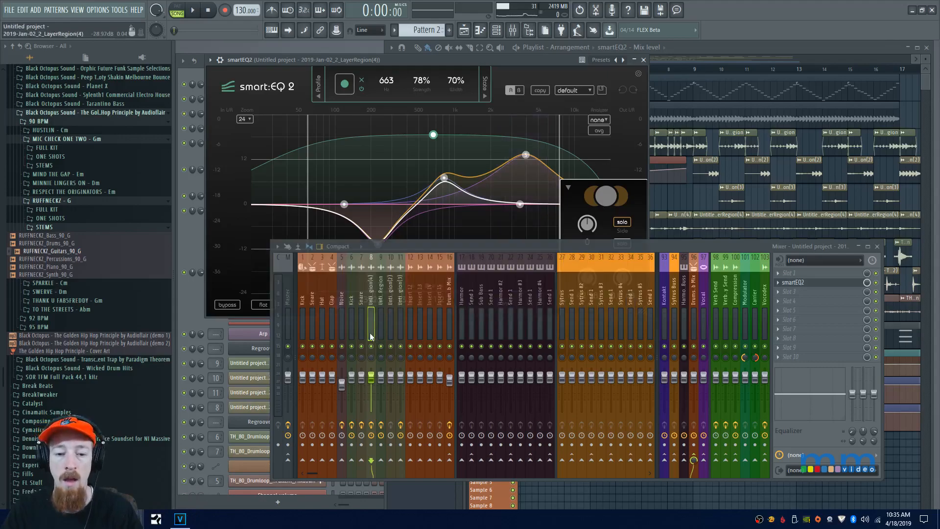
pyautogui.click(382, 296)
pyautogui.click(840, 277)
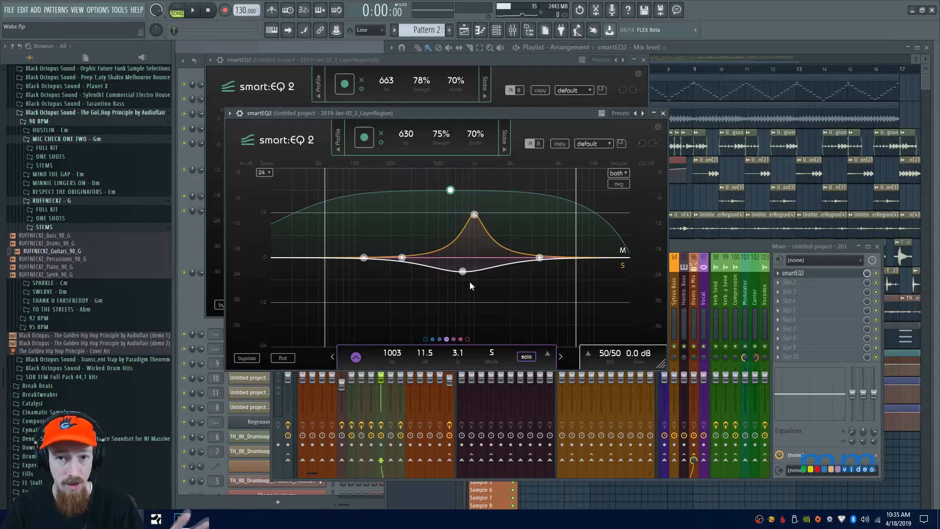
pyautogui.click(663, 114)
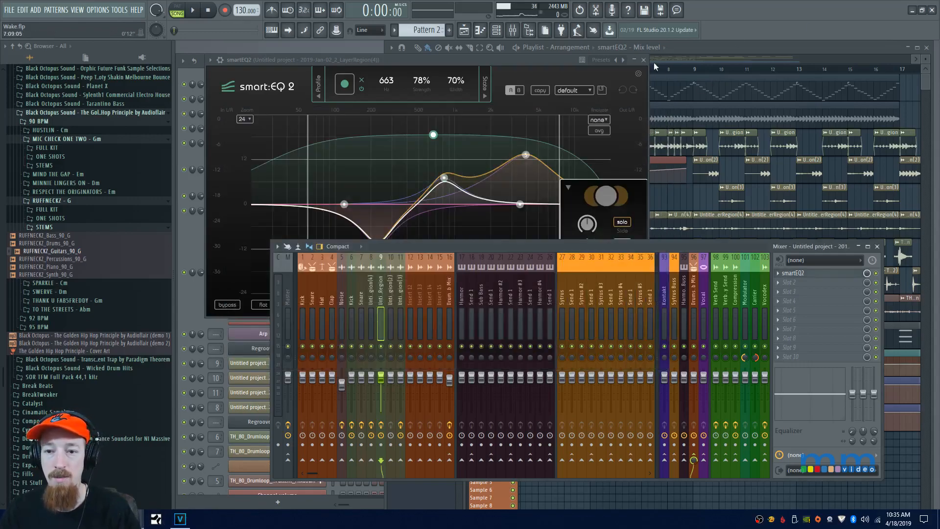
pyautogui.click(644, 60)
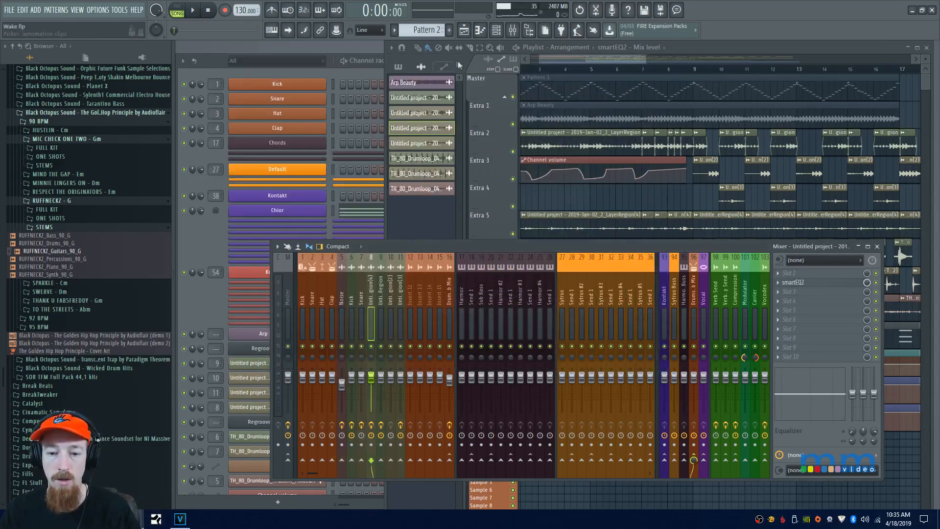
# - Listen to the arrangement again from the start through the drum entry, and stop playback
pyautogui.moveTo(597, 58); pyautogui.dragTo(558, 62)
pyautogui.press('space')
pyautogui.scroll(-1, 653, 282)
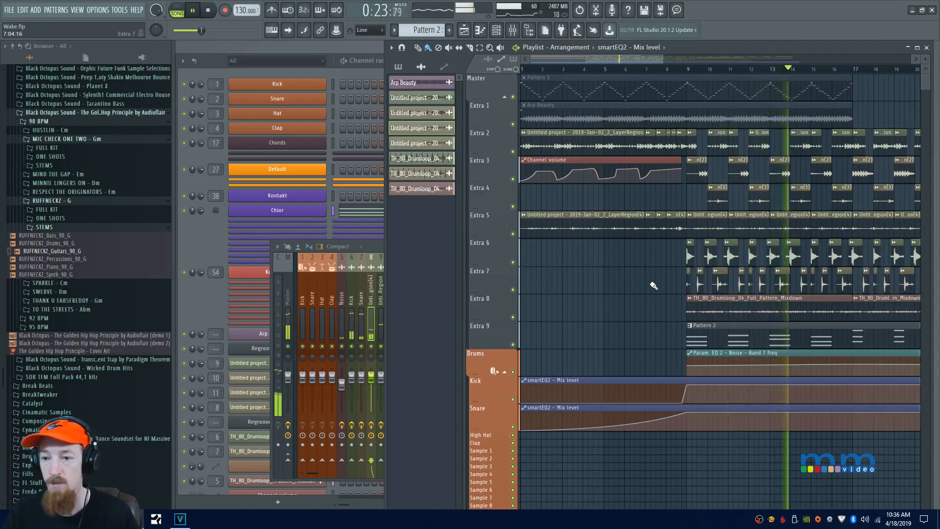
pyautogui.press('space')
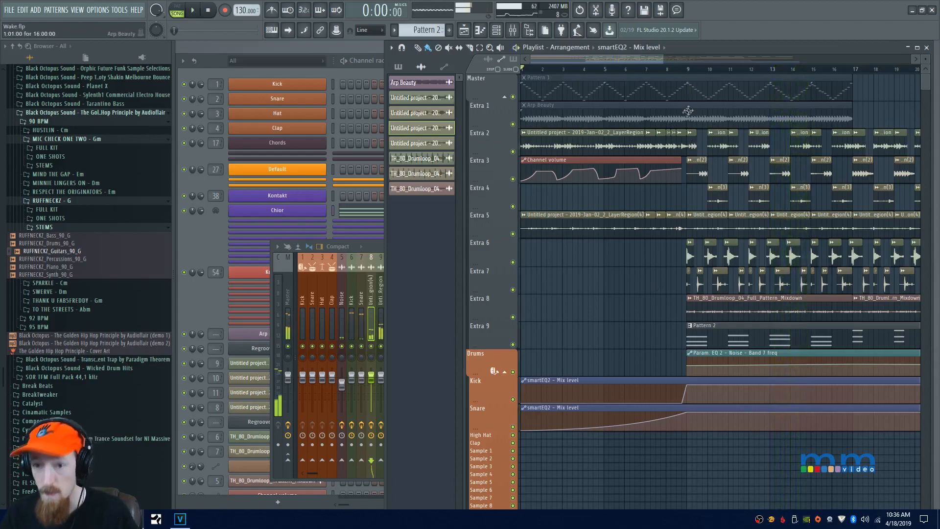
# - Play the section from bar 9 with the mixer in view, and stop playback
pyautogui.scroll(5, 689, 108)
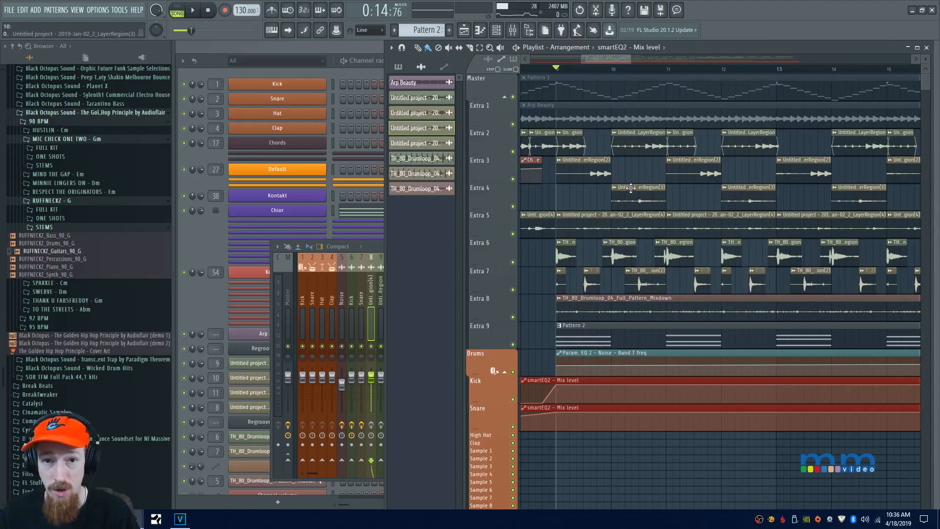
pyautogui.press('space')
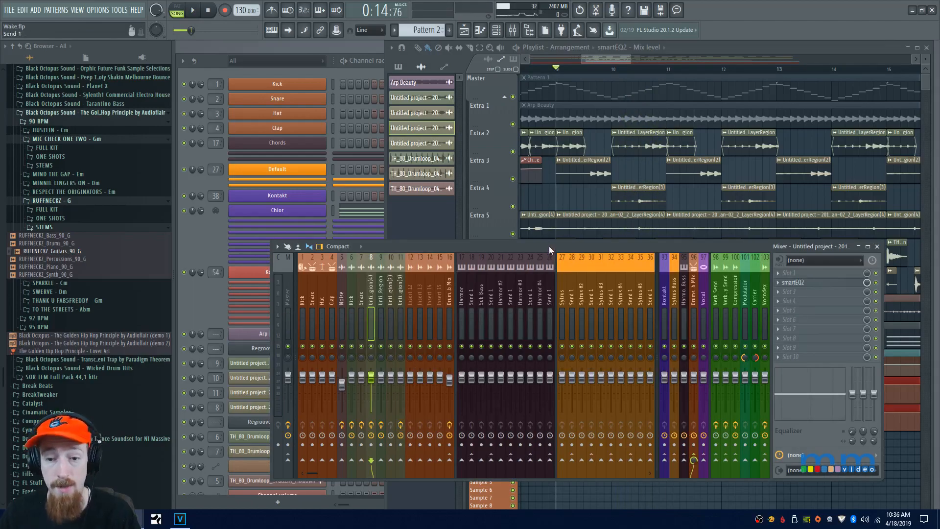
pyautogui.press('space')
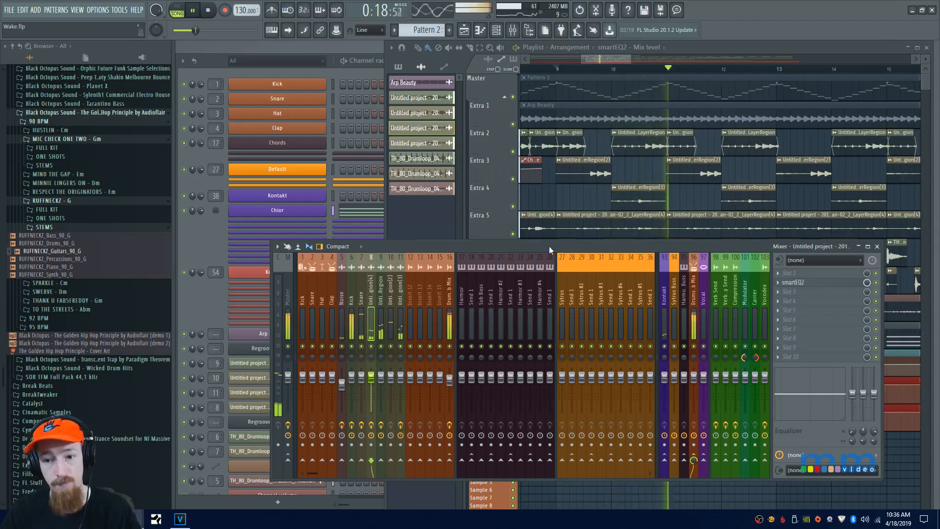
pyautogui.press('space')
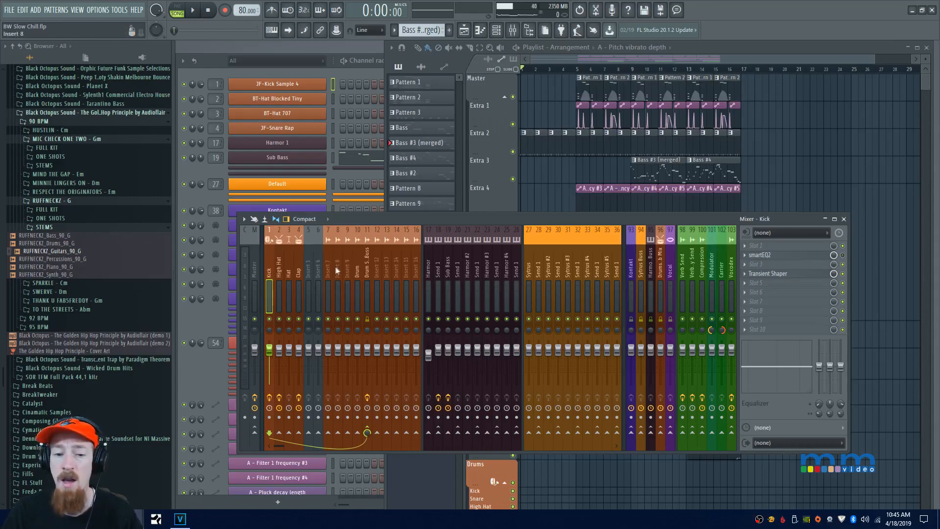
# - Check the High Hat and Clap inserts, and solo the Extra 2 playlist track for playback
pyautogui.click(277, 273)
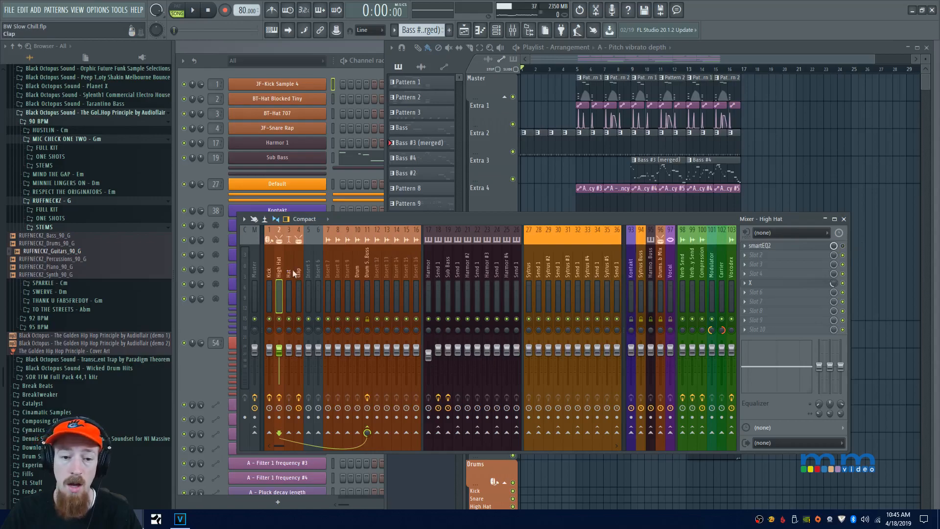
pyautogui.click(297, 273)
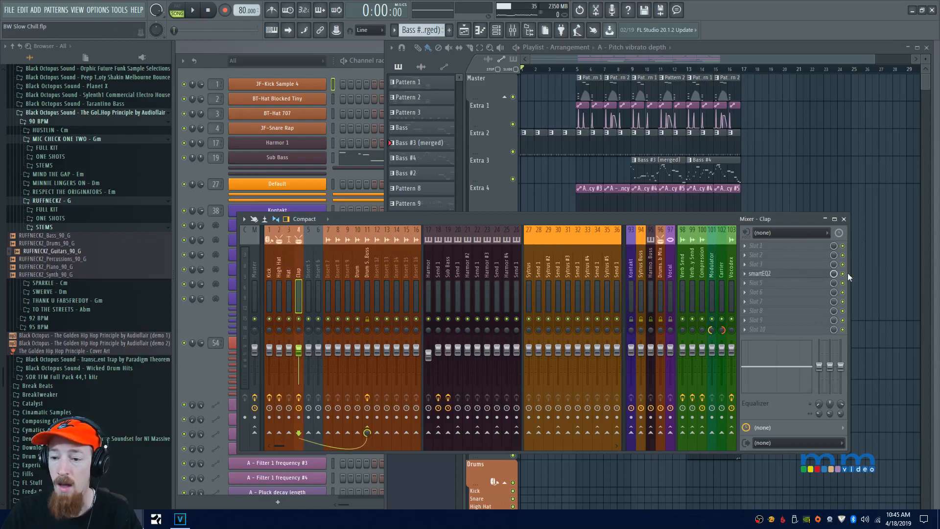
pyautogui.click(546, 52)
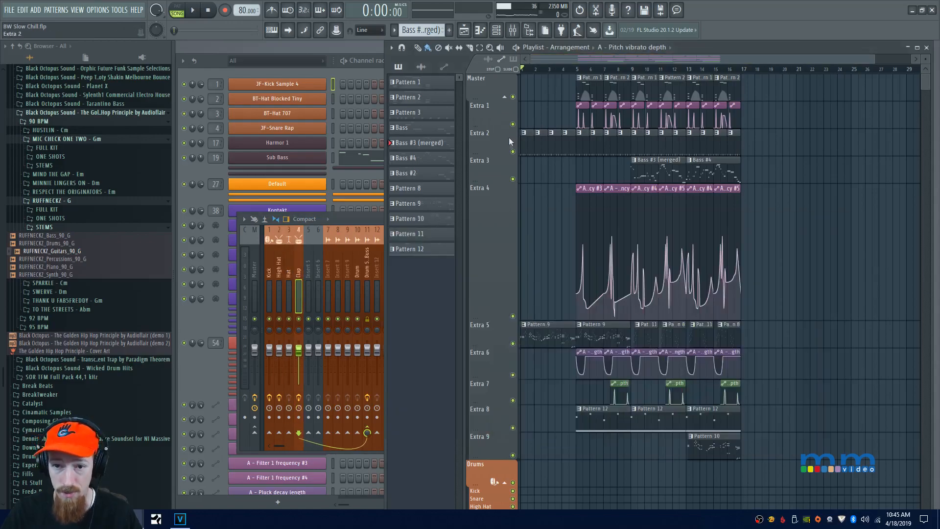
pyautogui.rightClick(512, 151)
pyautogui.click(361, 221)
pyautogui.press('space')
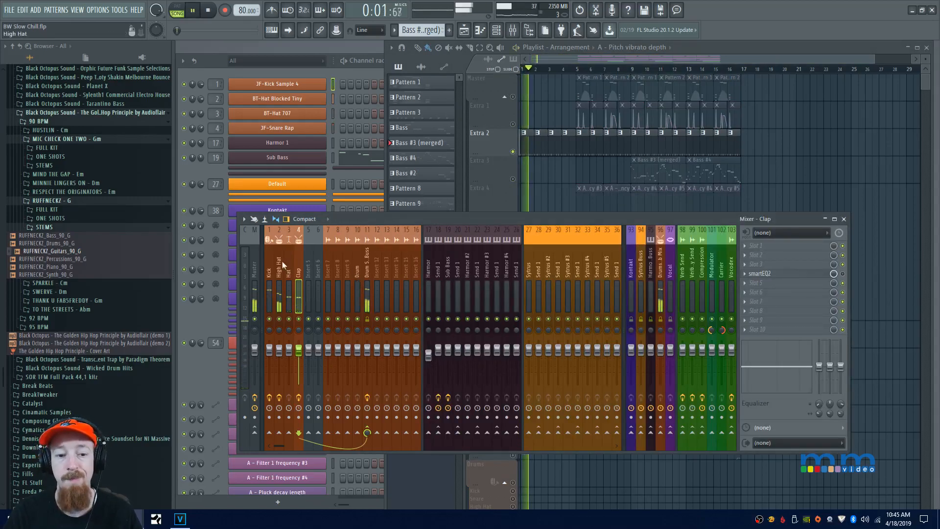
# - Replay the soloed Extra 2 drums while watching the mixer levels, and stop playback
pyautogui.click(269, 272)
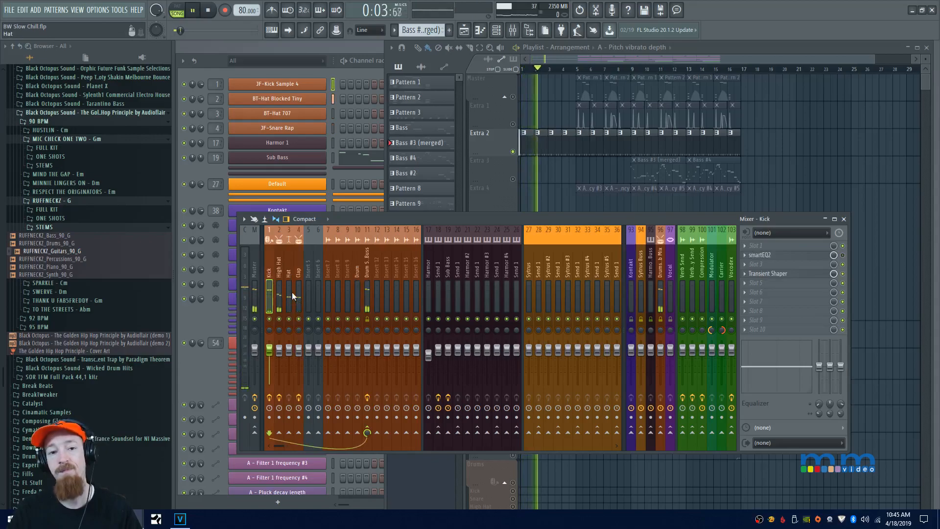
pyautogui.press('space')
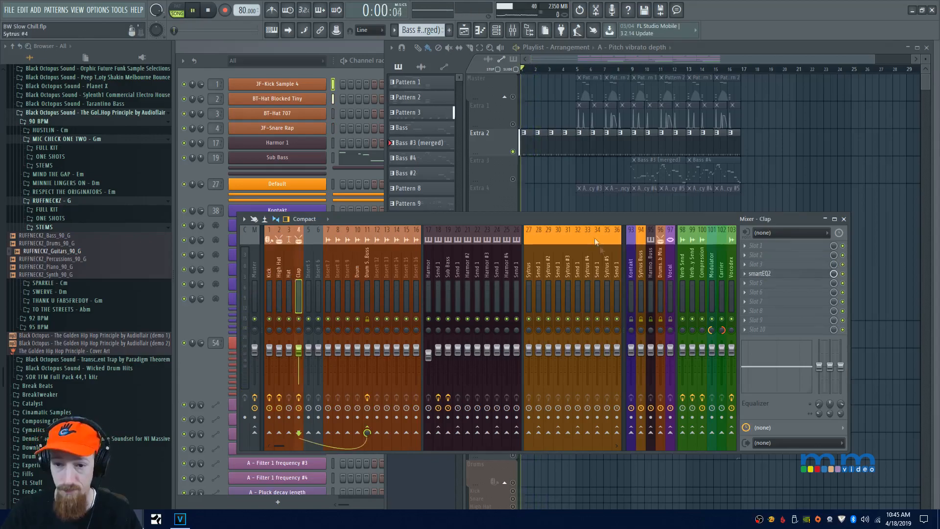
pyautogui.press('space')
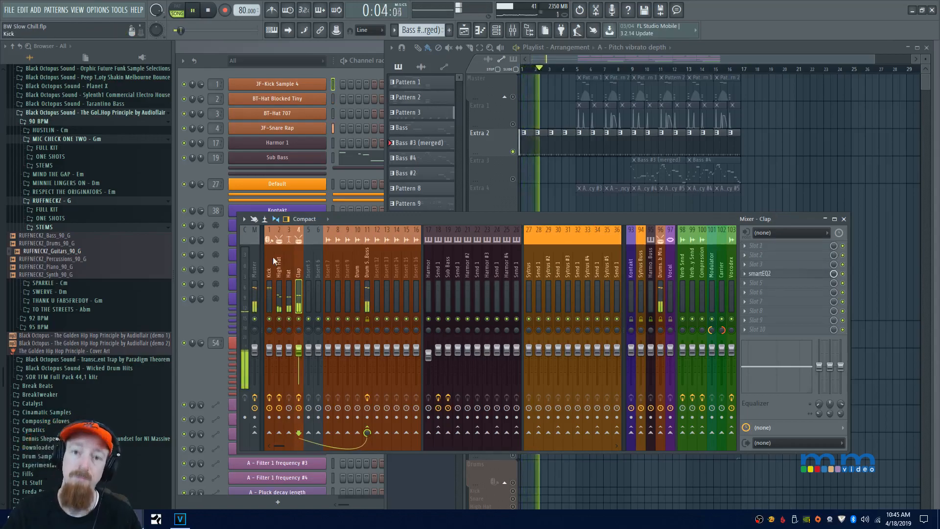
pyautogui.press('space')
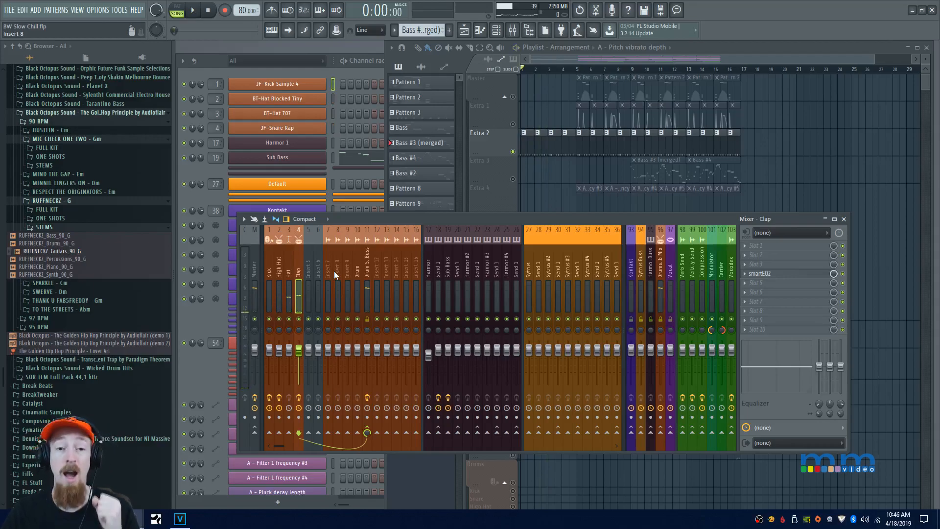
# - Open smartEQ2 on the Kick insert and check its profile setting
pyautogui.click(269, 272)
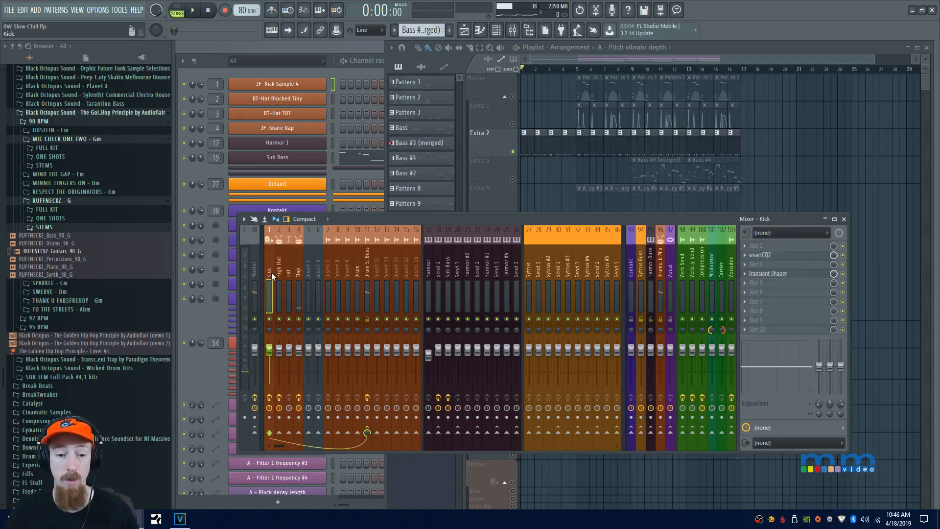
pyautogui.click(794, 257)
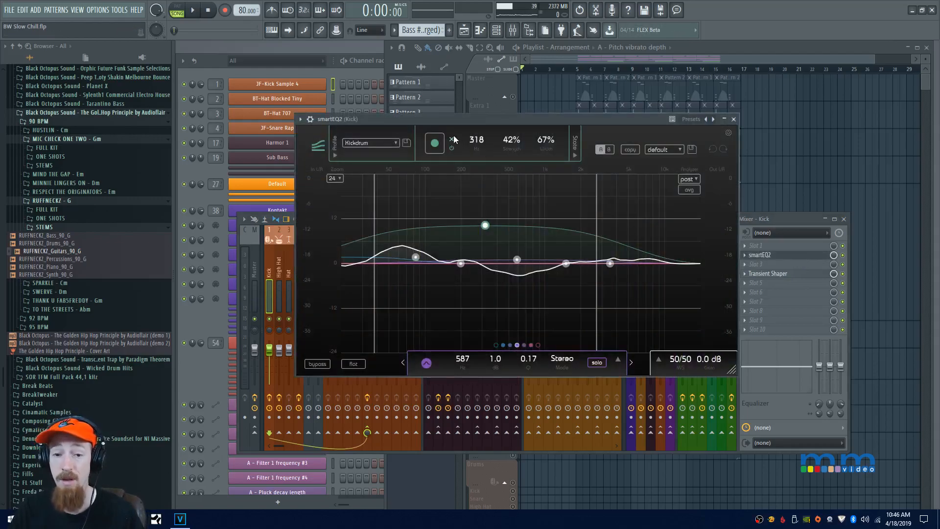
pyautogui.click(390, 190)
pyautogui.click(392, 189)
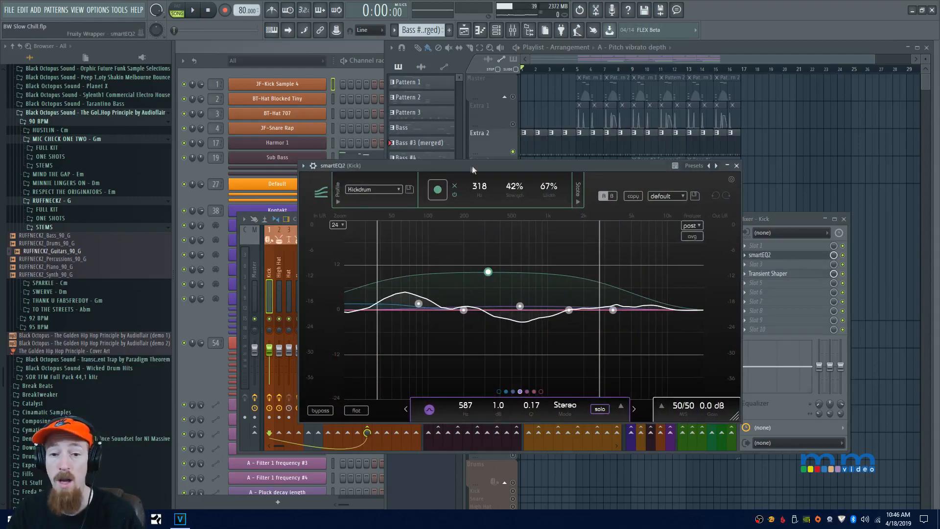
# - Move the Kick's smartEQ2 window clear of the drum inserts and run smart band learning with the Kickdrum profile during playback
pyautogui.moveTo(472, 166); pyautogui.dragTo(608, 169)
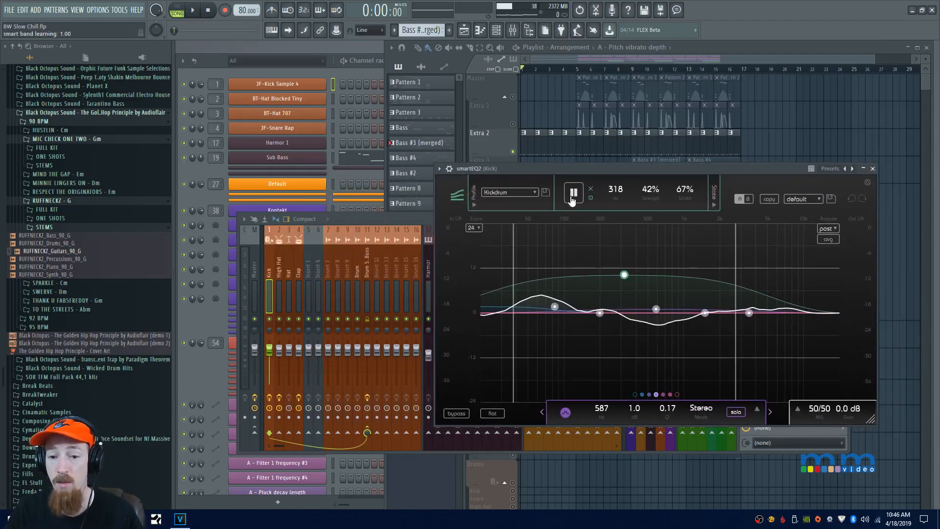
pyautogui.moveTo(576, 169); pyautogui.dragTo(575, 169)
pyautogui.press('space')
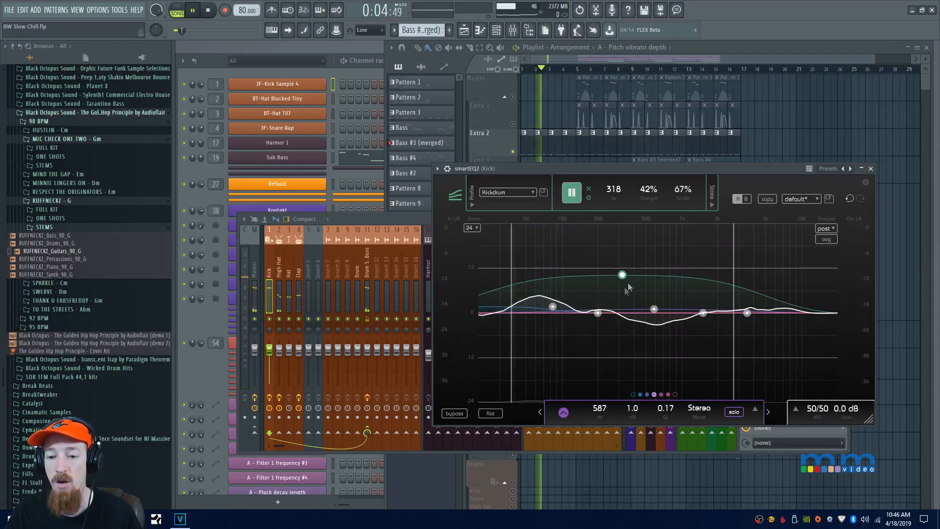
# - Try the Kick's smart band at 96% strength, stop playback, and reduce the strength to 43%
pyautogui.moveTo(621, 276); pyautogui.dragTo(623, 226)
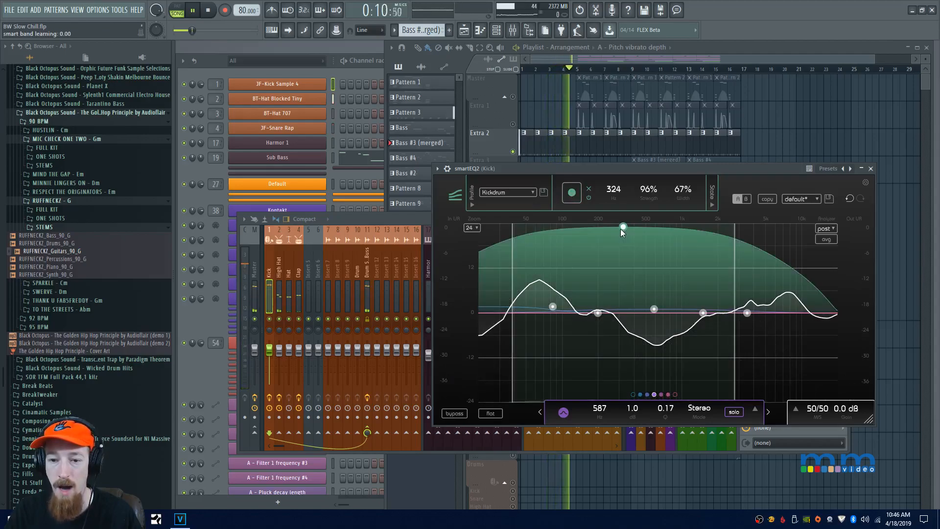
pyautogui.press('space')
pyautogui.moveTo(621, 236); pyautogui.dragTo(622, 275)
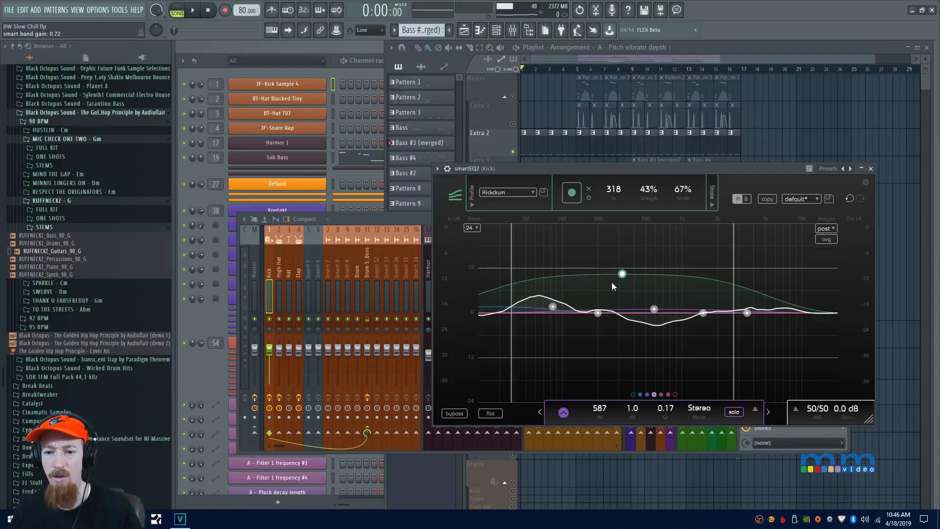
# - Review the profile selection in the Kick's smartEQ2 and reposition the plug-in window
pyautogui.click(504, 192)
pyautogui.click(515, 195)
pyautogui.moveTo(515, 175); pyautogui.dragTo(370, 136)
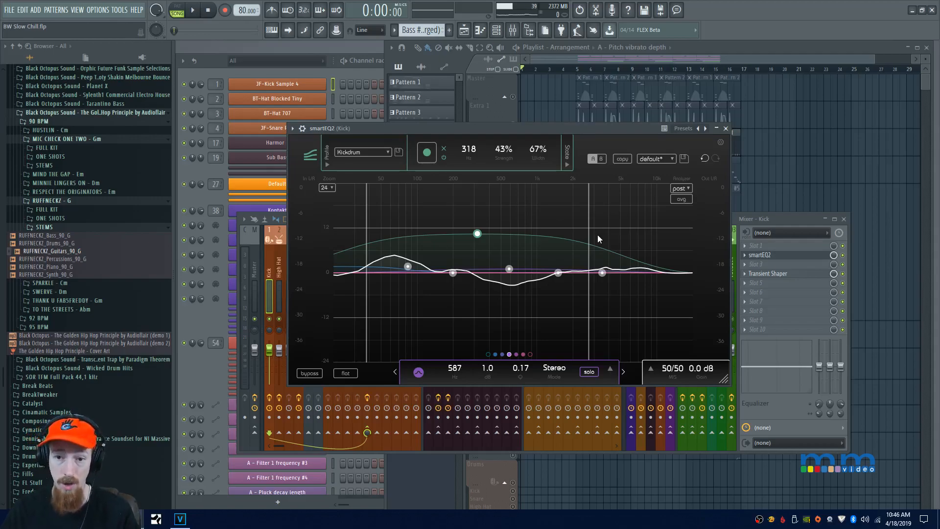
# - Close the Kick's smartEQ2, move the song position to bar 9, and unsolo the Extra 2 playlist track
pyautogui.click(725, 129)
pyautogui.click(632, 70)
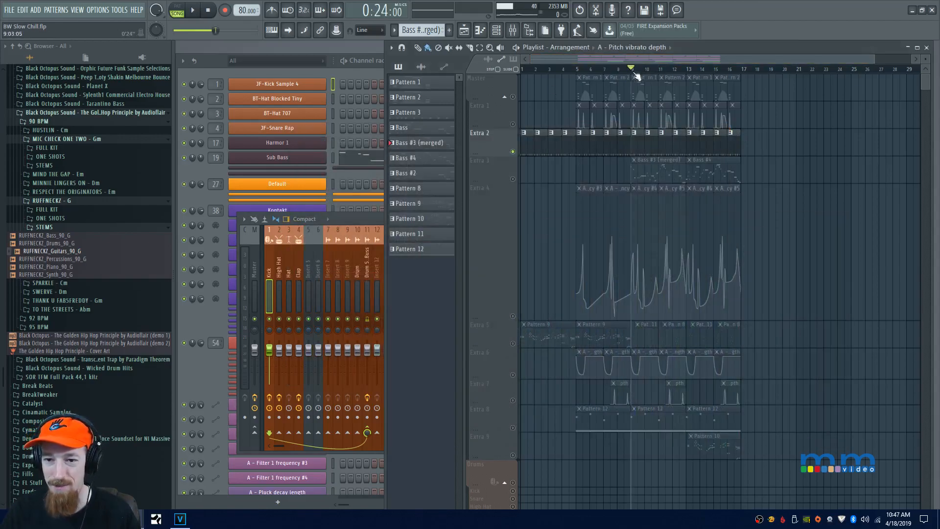
pyautogui.rightClick(514, 179)
pyautogui.rightClick(513, 179)
pyautogui.scroll(3, 645, 202)
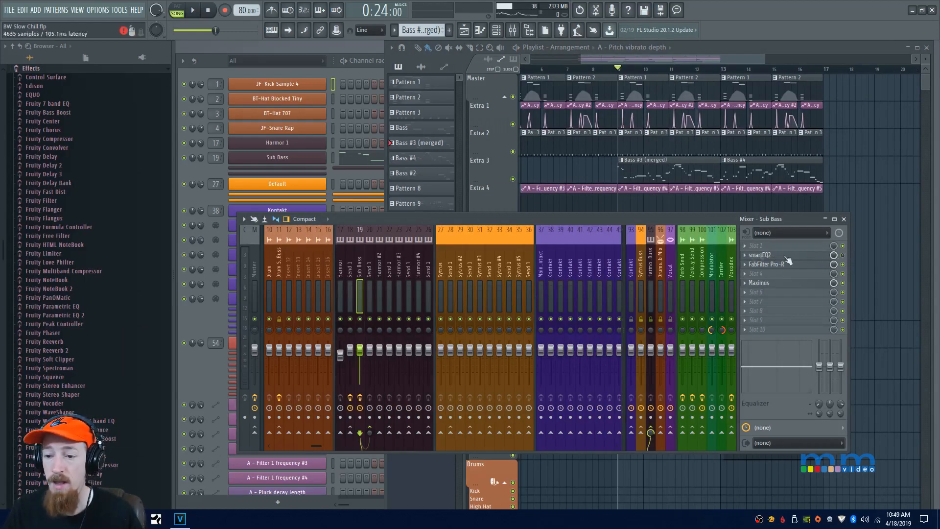
# - Play the song from bar 9, open smartEQ2 on the Sub Bass insert, and keep its Standard profile
pyautogui.press('space')
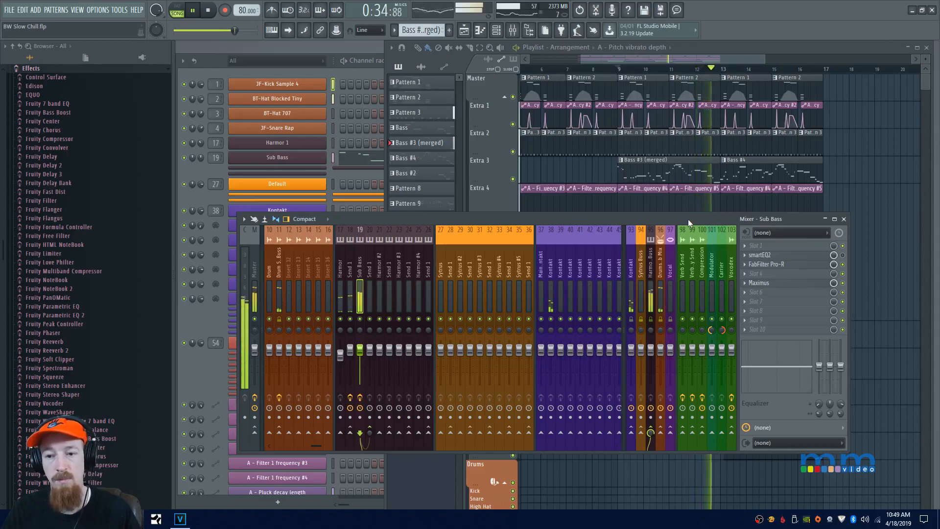
pyautogui.press('space')
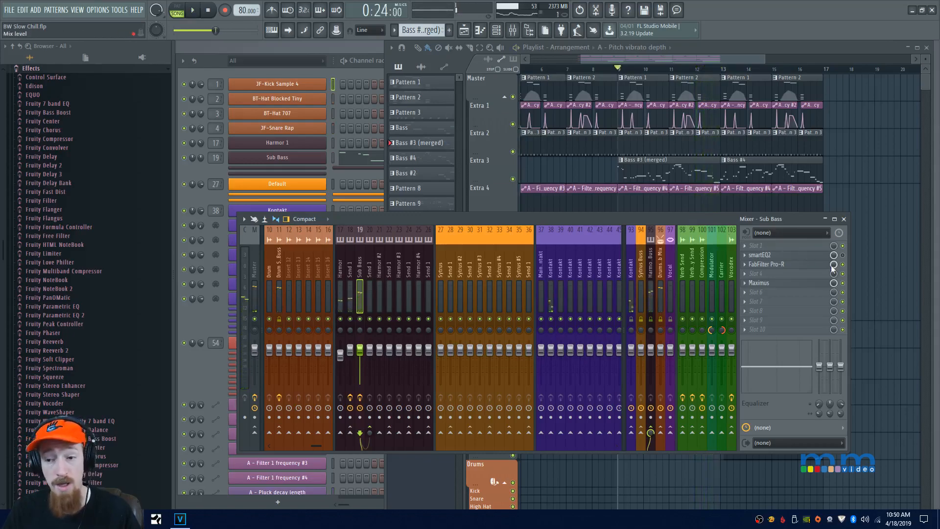
pyautogui.click(812, 254)
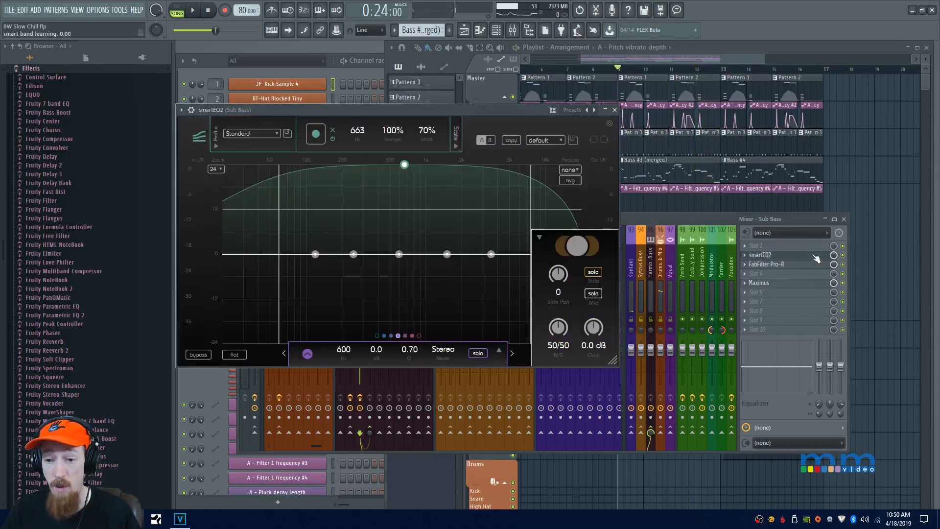
pyautogui.click(307, 182)
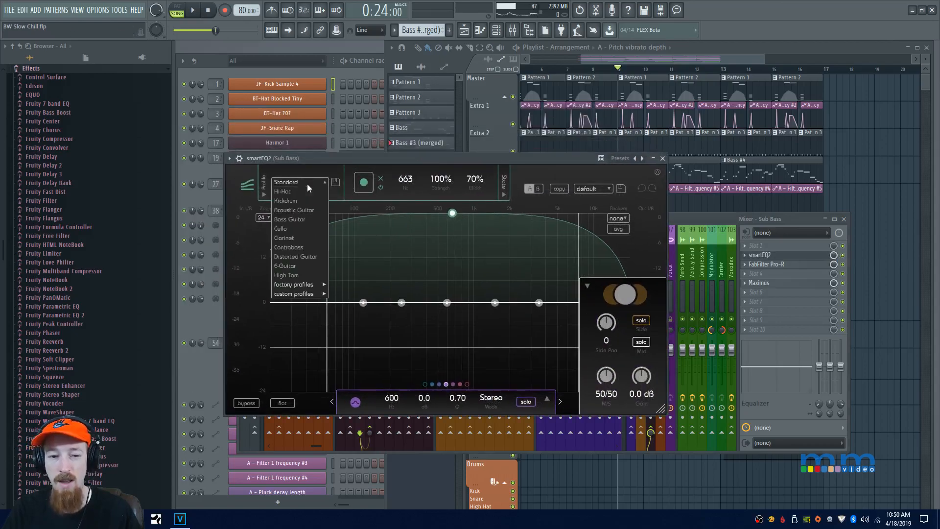
pyautogui.click(307, 185)
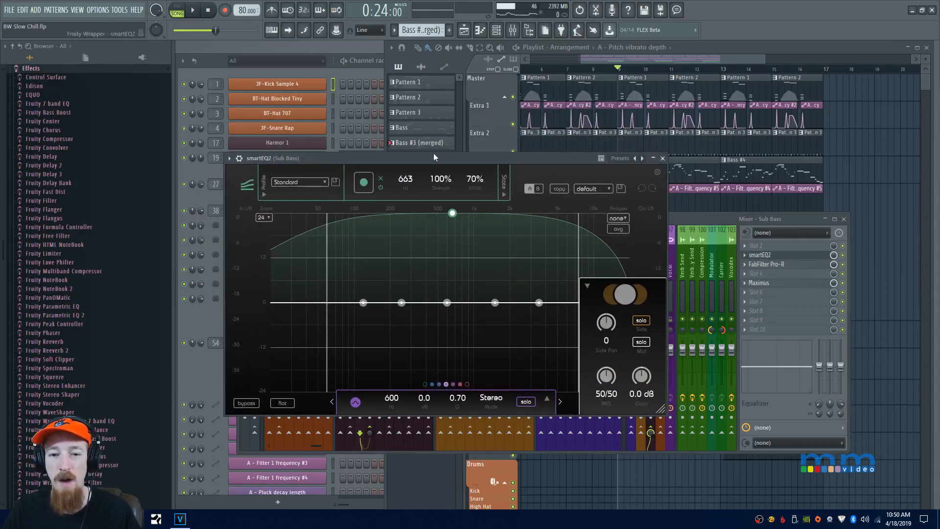
pyautogui.moveTo(430, 158); pyautogui.dragTo(418, 158)
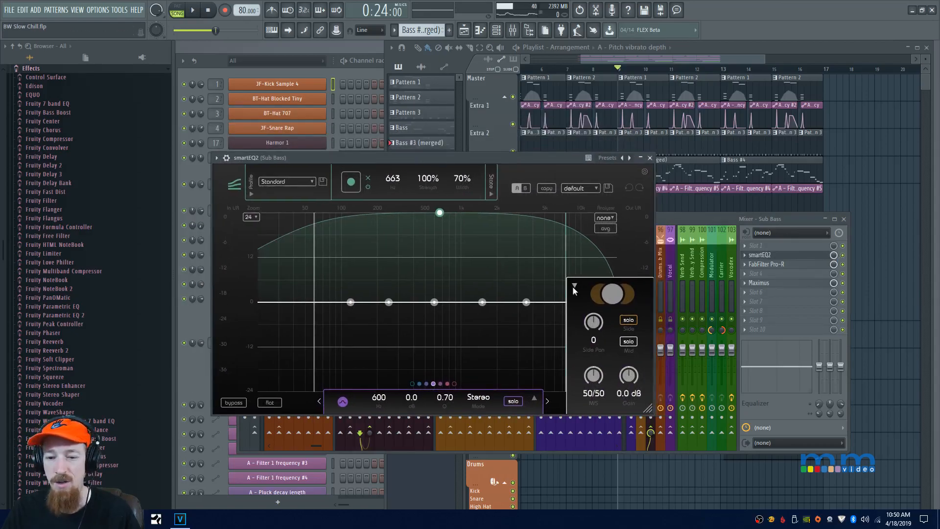
# - Center the Sub Bass smart band at 701 Hz with 67% width and run its learning during playback with the Standard profile
pyautogui.click(352, 186)
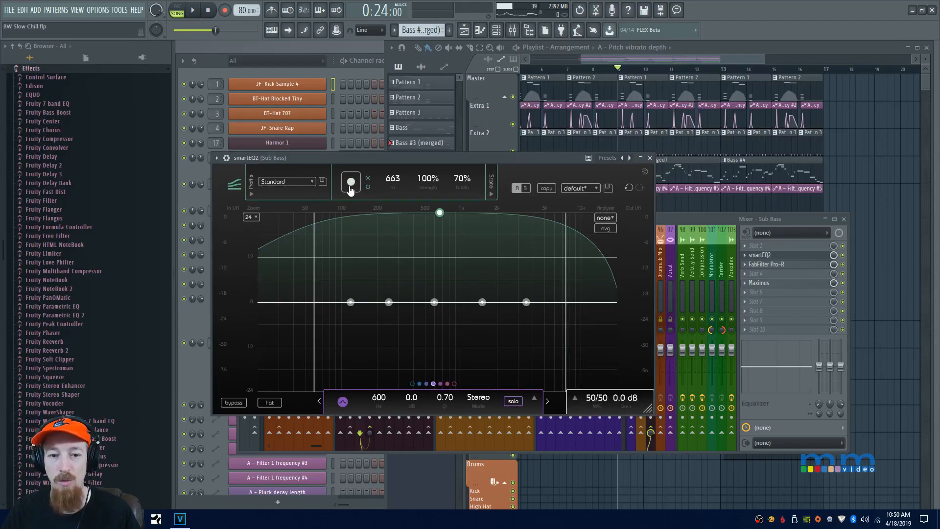
pyautogui.moveTo(425, 159)
pyautogui.mouseDown()
pyautogui.moveTo(431, 201)
pyautogui.moveTo(428, 161)
pyautogui.mouseUp()
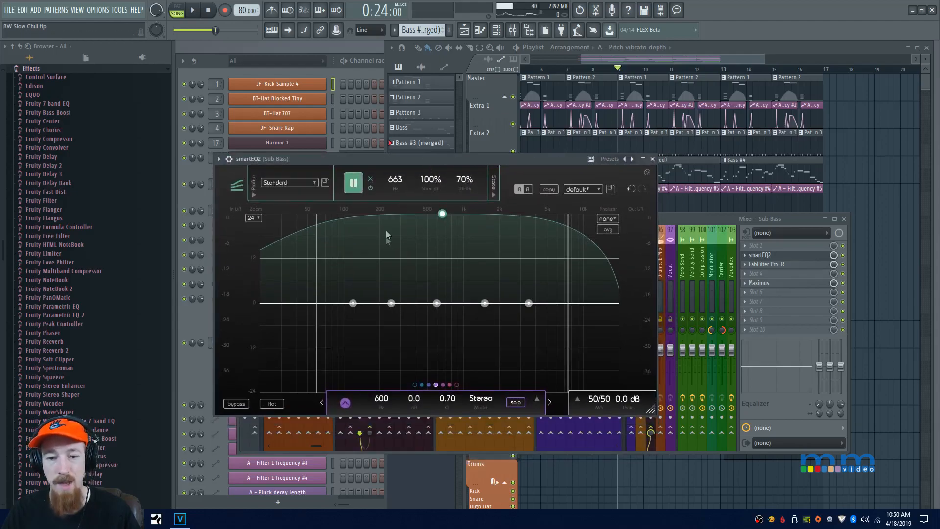
pyautogui.click(357, 191)
pyautogui.moveTo(442, 214)
pyautogui.mouseDown()
pyautogui.moveTo(442, 279)
pyautogui.moveTo(446, 213)
pyautogui.mouseUp()
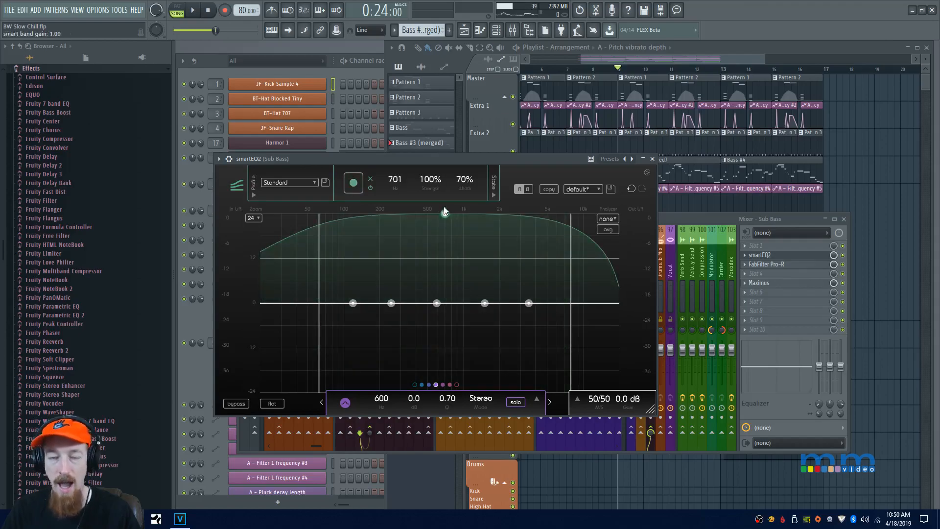
pyautogui.press('space')
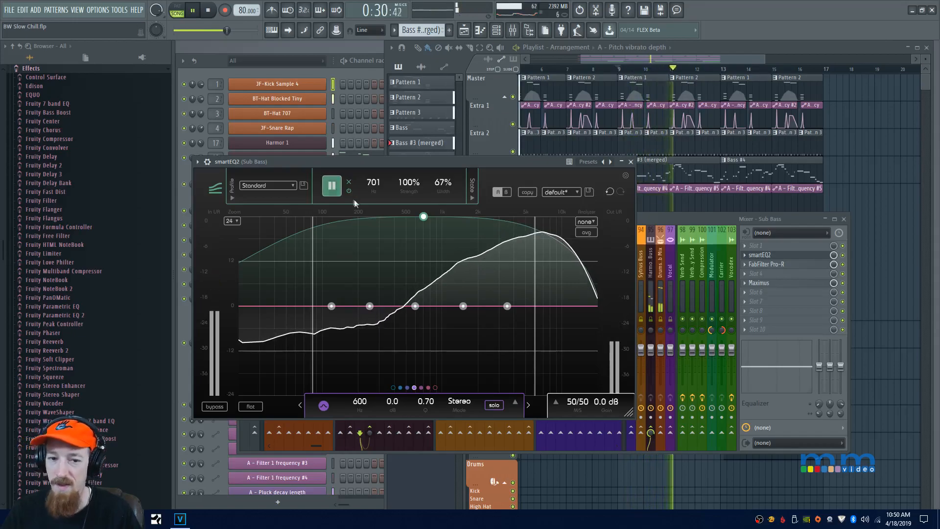
pyautogui.click(331, 188)
pyautogui.press('space')
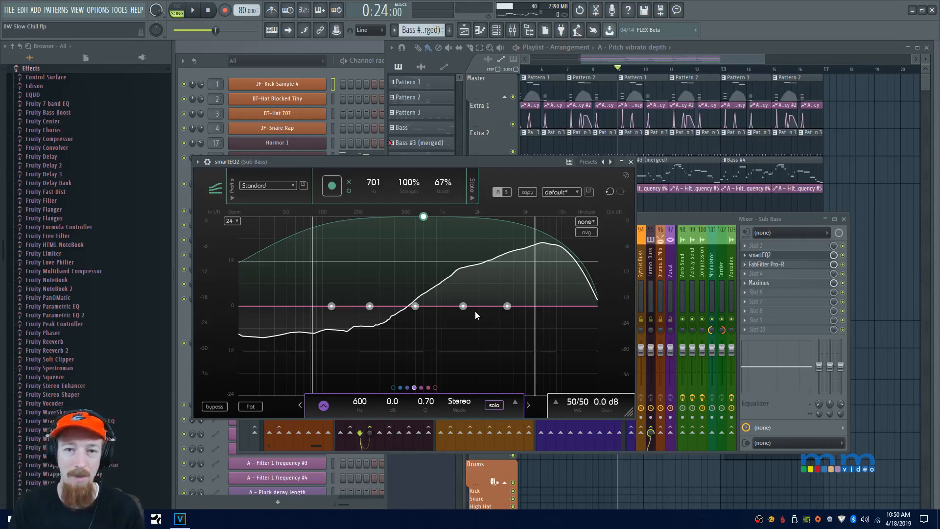
# - Lower the smartEQ2 mix level on the Sub Bass insert to 27% while checking the sound during playback
pyautogui.click(834, 256)
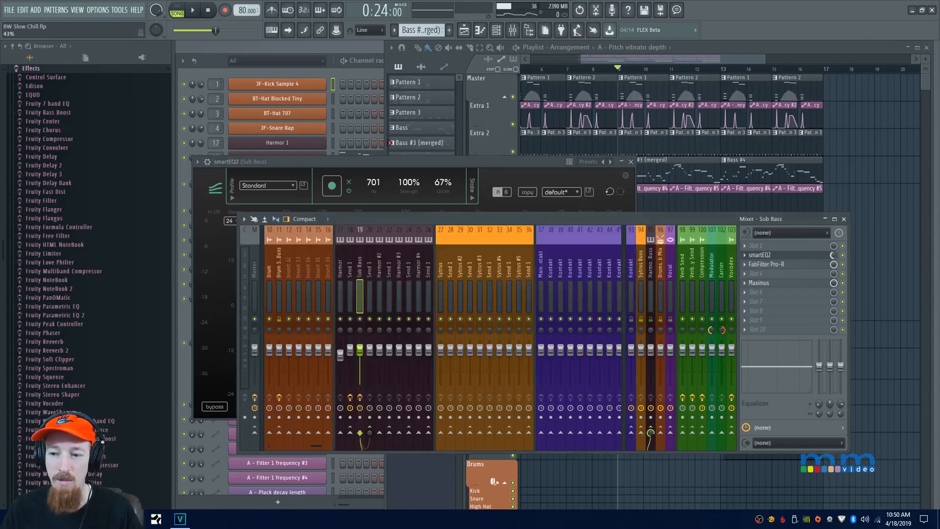
pyautogui.press('space')
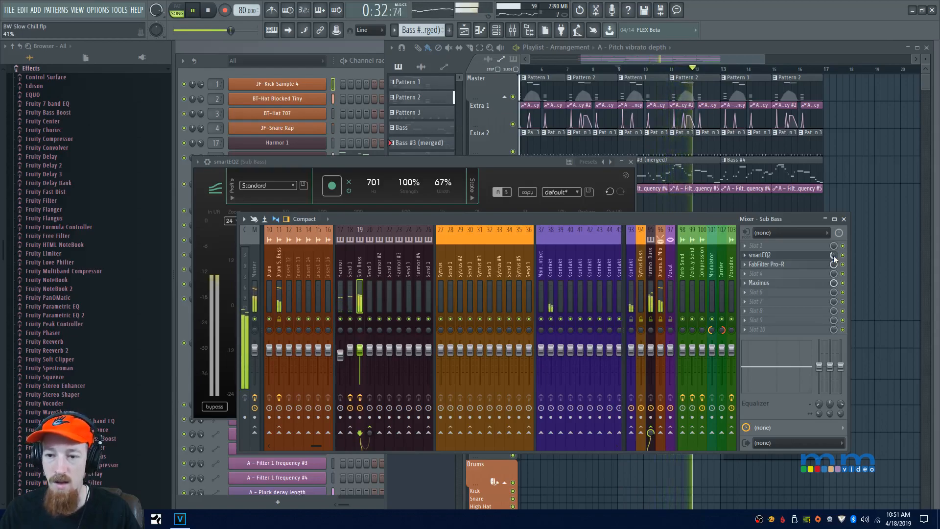
pyautogui.press('space')
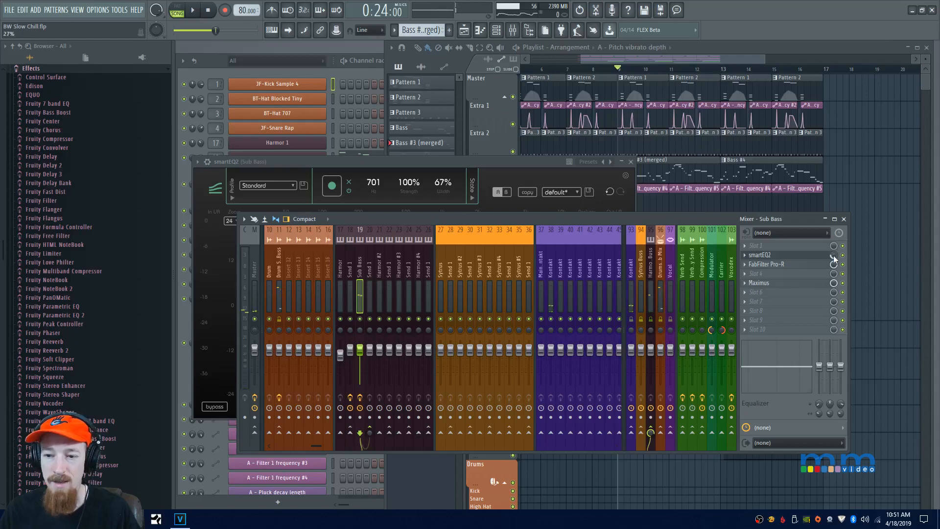
pyautogui.press('space')
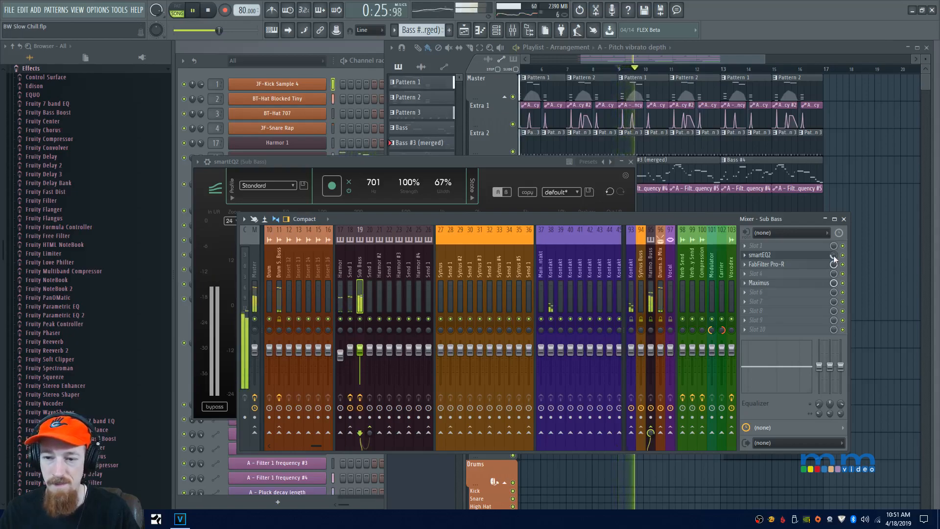
# - Close the Sub Bass smartEQ2 window and create an automation clip for its mix level starting at bar 9
pyautogui.click(631, 162)
pyautogui.moveTo(631, 217); pyautogui.dragTo(626, 217)
pyautogui.press('space')
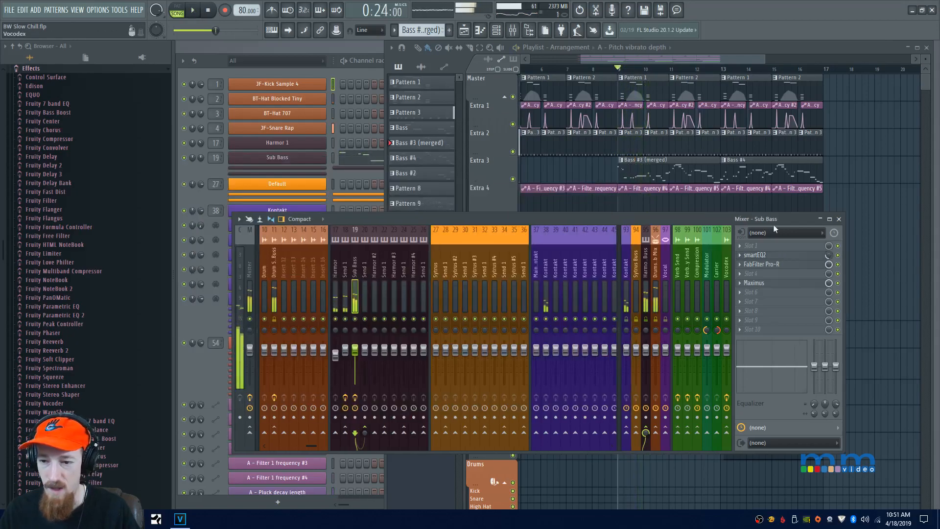
pyautogui.moveTo(626, 69); pyautogui.dragTo(720, 96)
pyautogui.click(354, 218)
pyautogui.rightClick(828, 255)
pyautogui.click(854, 318)
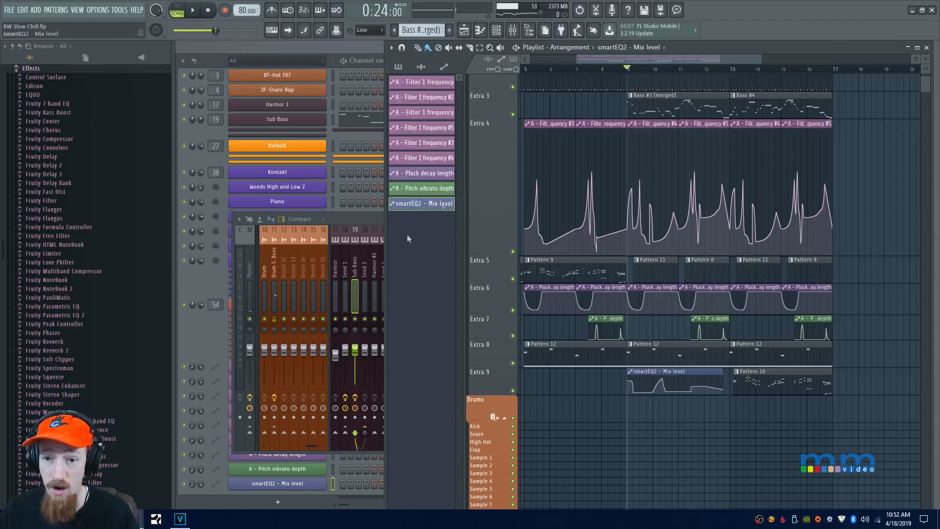
# - Return to the mixer and audition the Sub Bass smartEQ2 with the song playing, restarting playback to compare
pyautogui.click(375, 219)
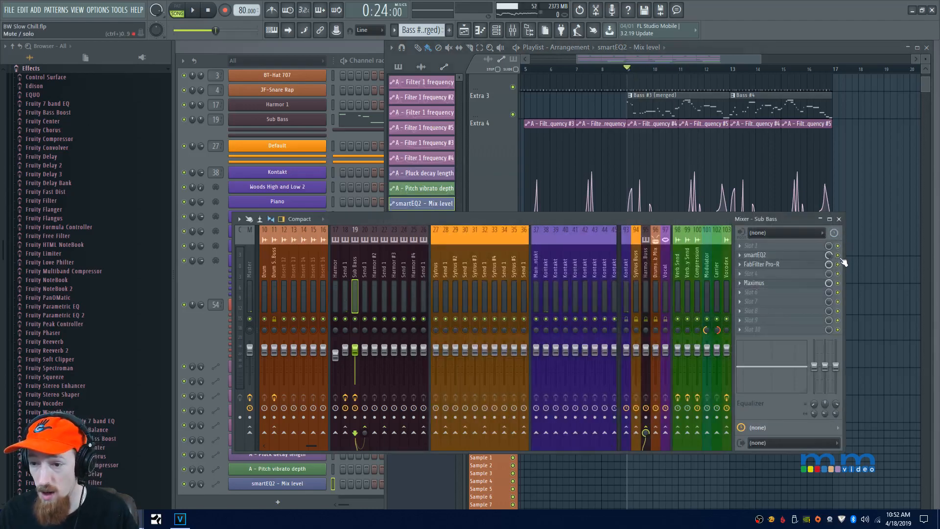
pyautogui.press('space')
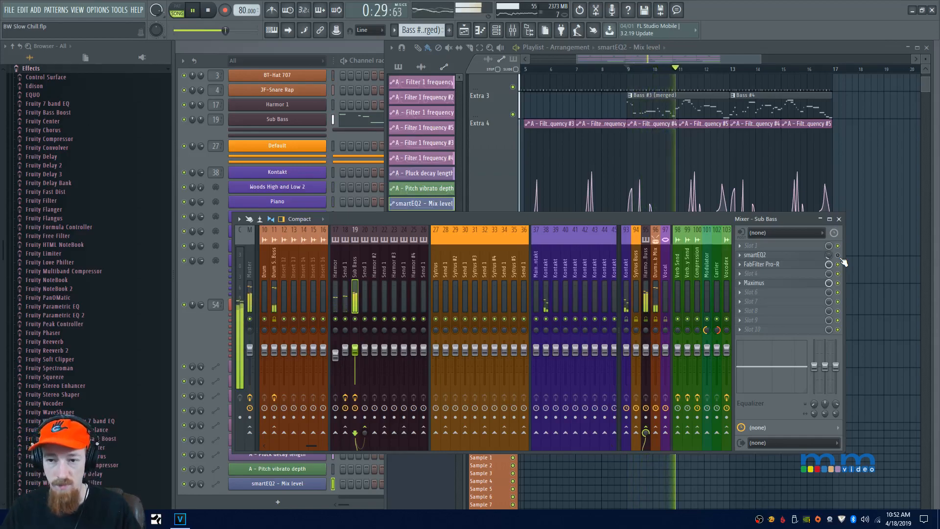
pyautogui.press('space')
pyautogui.press('space')
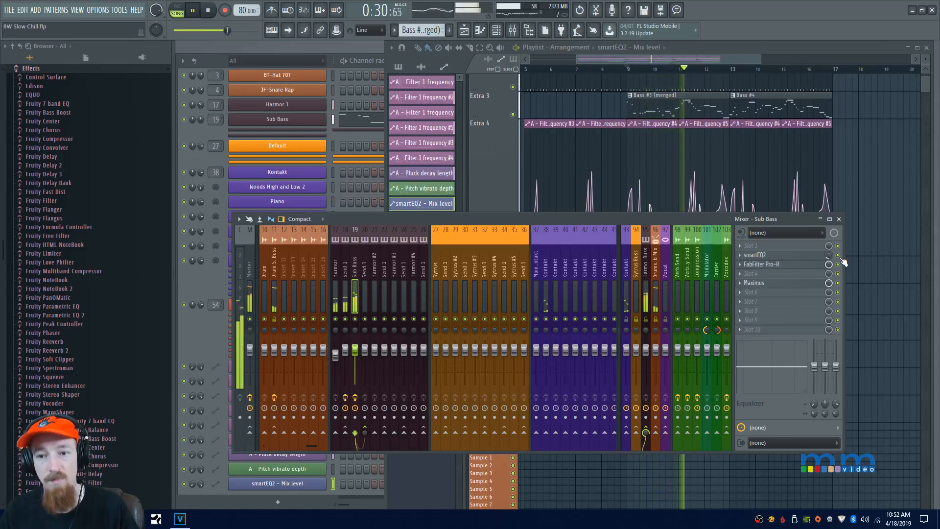
pyautogui.press('space')
pyautogui.click(810, 256)
pyautogui.click(811, 258)
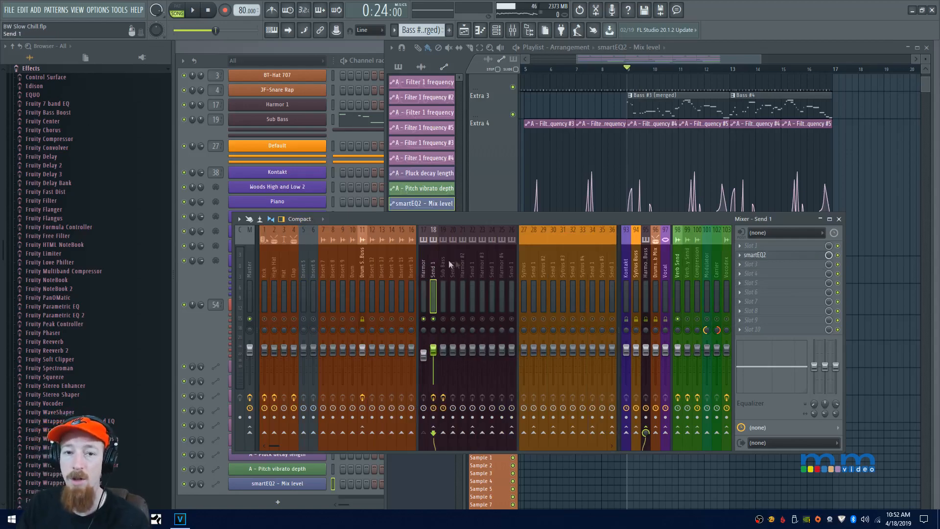
# - Open smartEQ2 on the Send 1 insert, move its window aside, and audition the soloed Harmor insert
pyautogui.click(783, 255)
pyautogui.moveTo(501, 182); pyautogui.dragTo(750, 148)
pyautogui.click(422, 272)
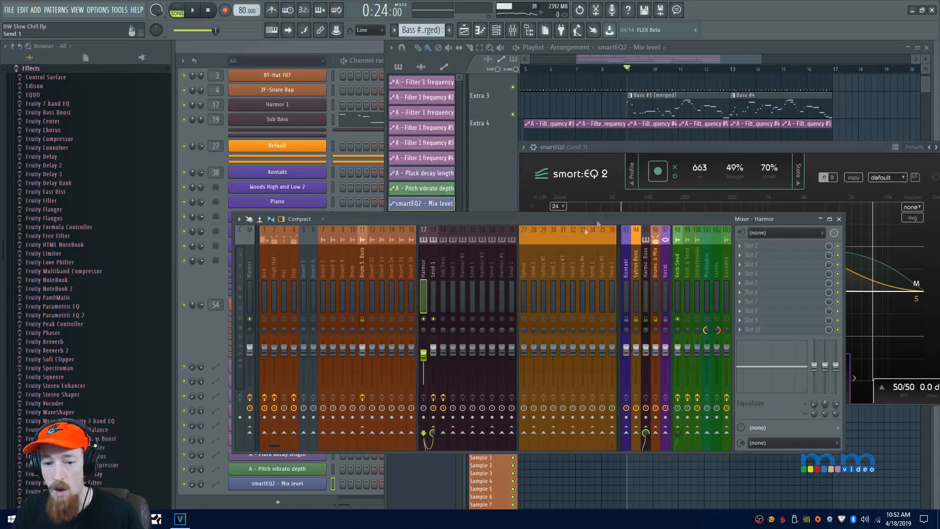
pyautogui.press('space')
pyautogui.press('space')
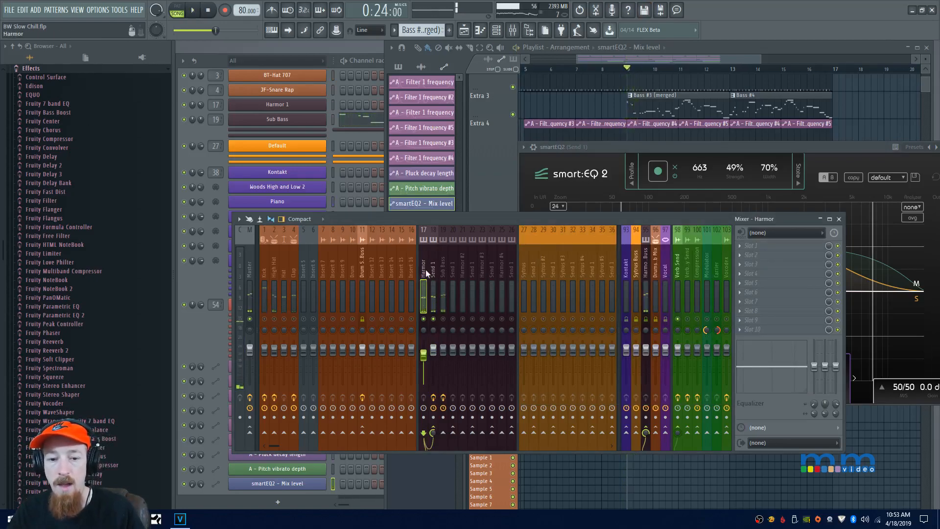
# - Compare the Harmor and Send 1 inserts, audition Send 1 with smartEQ2, and reposition the plug-in window
pyautogui.click(433, 272)
pyautogui.click(422, 273)
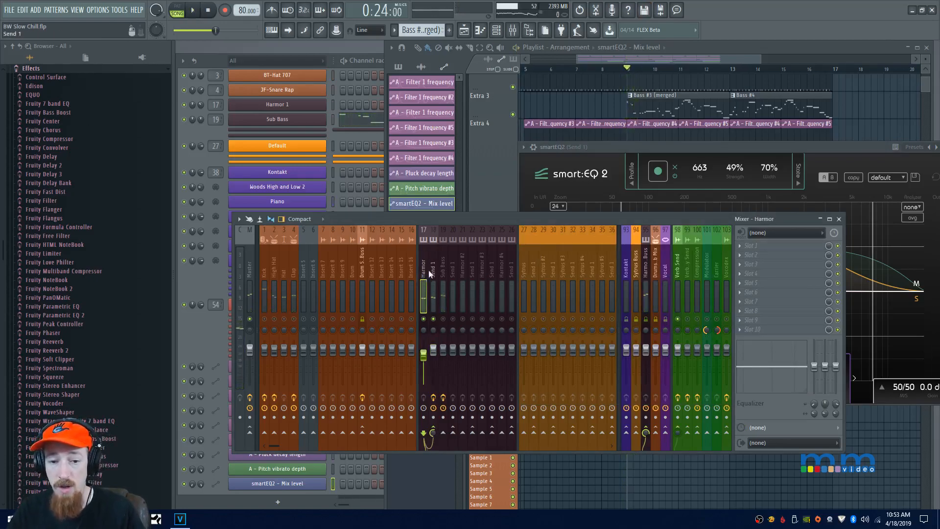
pyautogui.click(433, 269)
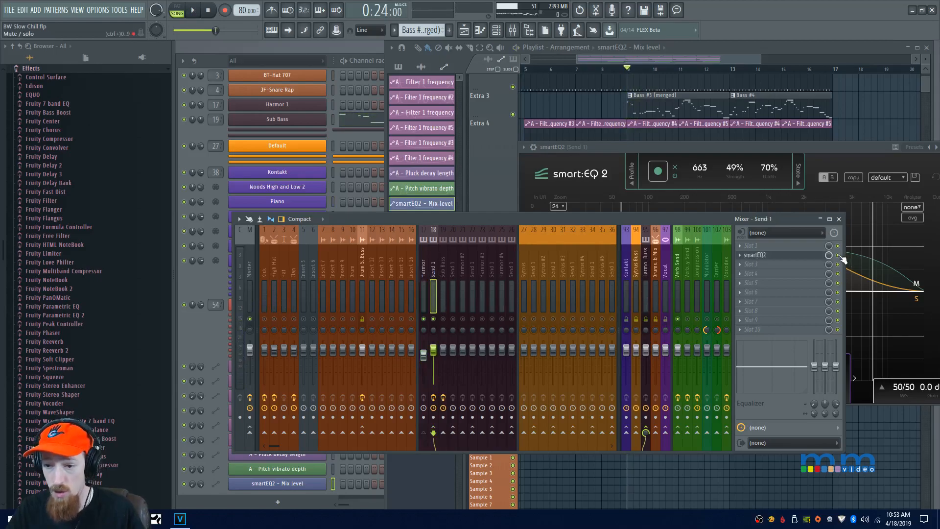
pyautogui.press('space')
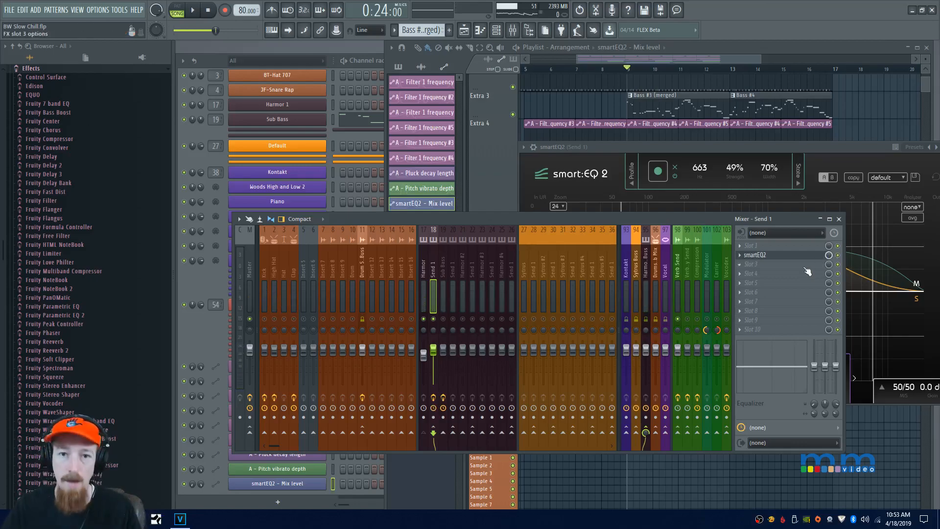
pyautogui.moveTo(730, 157); pyautogui.dragTo(540, 125)
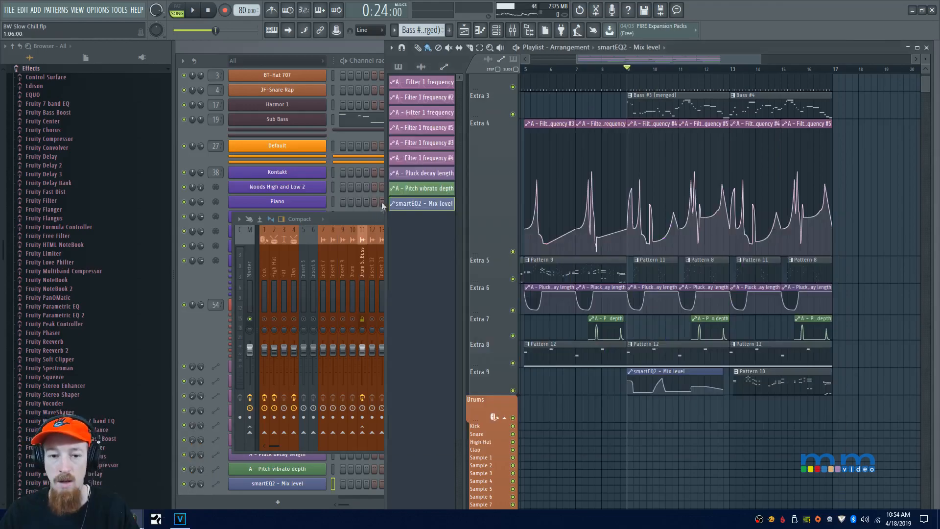
# - Bring the mixer forward and replay the soloed Harmor and Send 1 inserts to compare their sound
pyautogui.click(373, 219)
pyautogui.press('space')
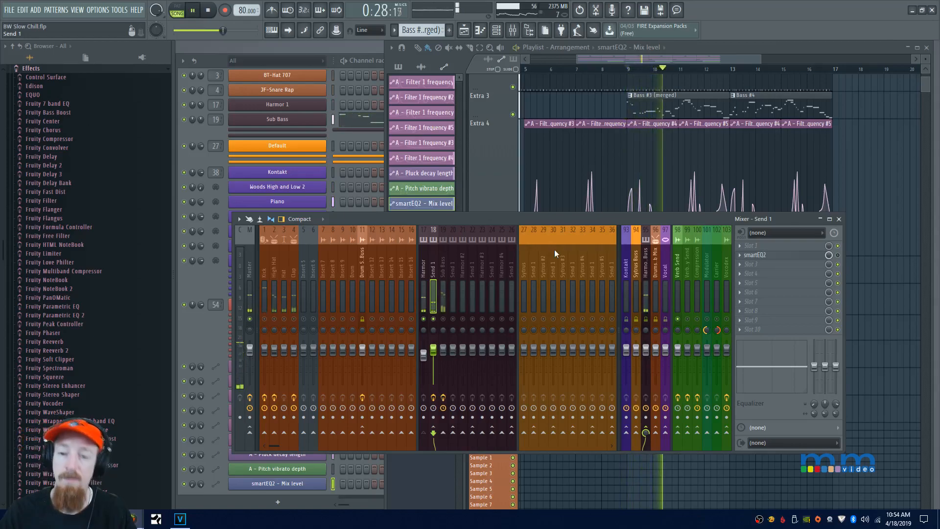
pyautogui.press('space')
pyautogui.press('space')
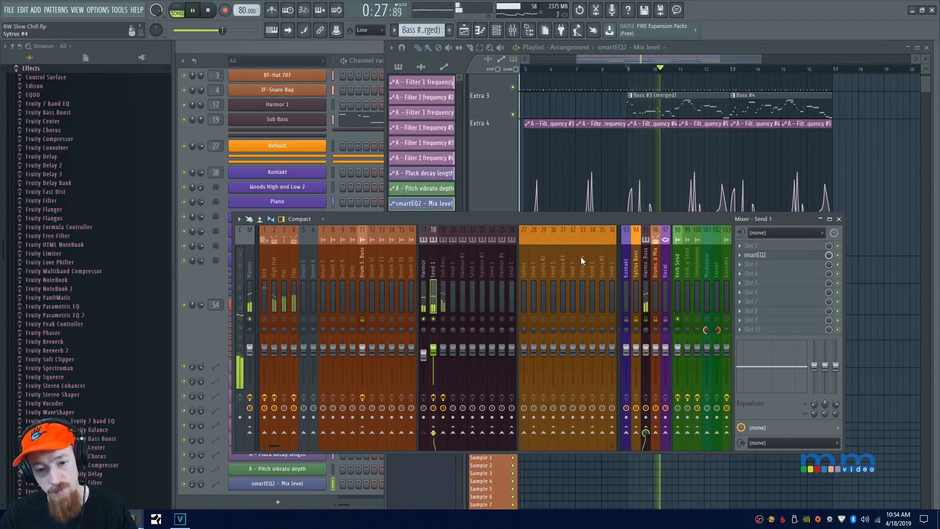
pyautogui.press('space')
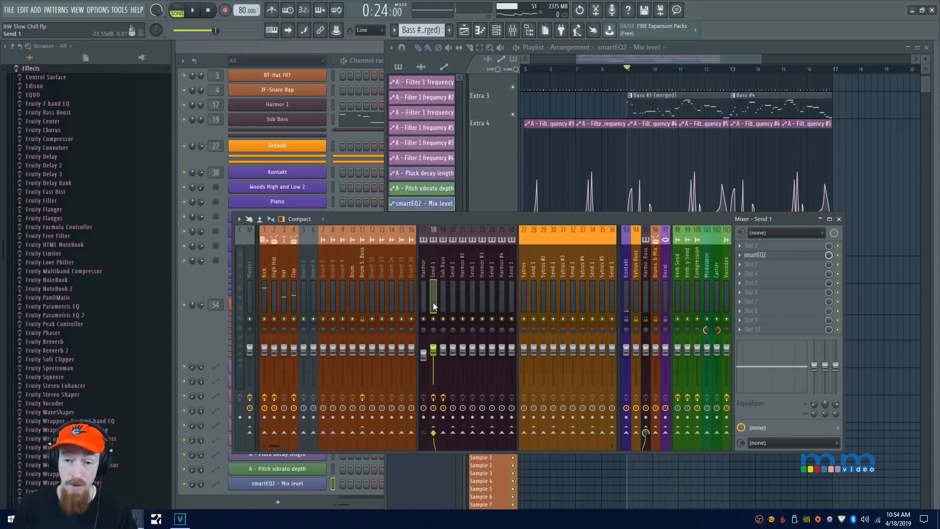
# - Audition the full mix with all inserts unmuted, shift the mixer window slightly, and stop playback
pyautogui.press('space')
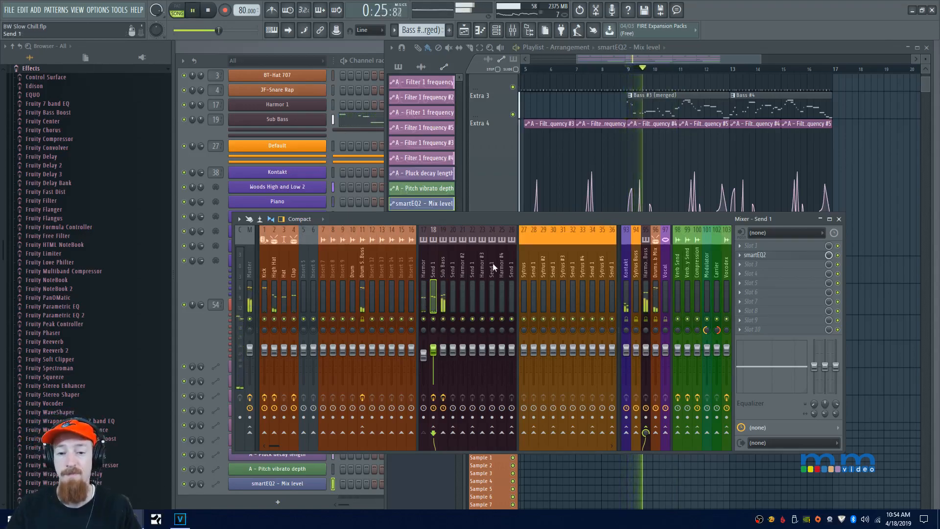
pyautogui.scroll(-2, 564, 203)
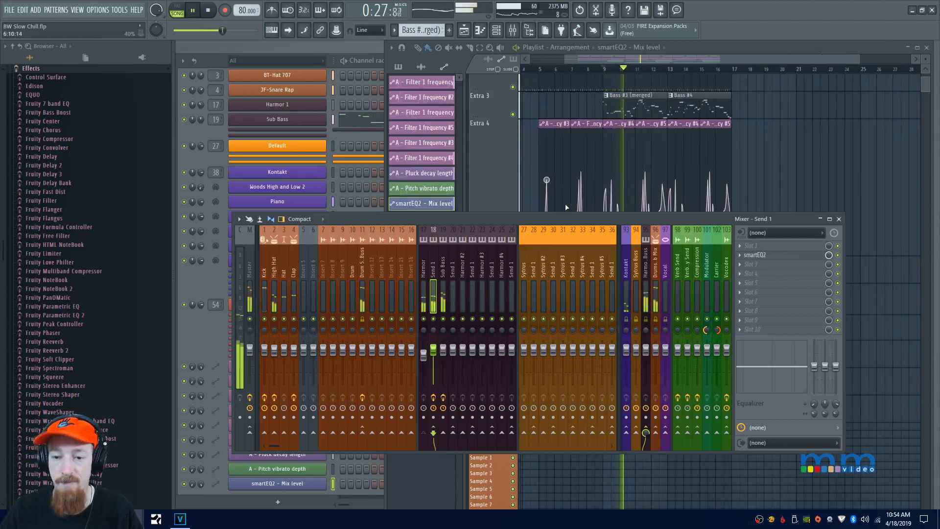
pyautogui.moveTo(583, 222); pyautogui.dragTo(585, 251)
pyautogui.press('space')
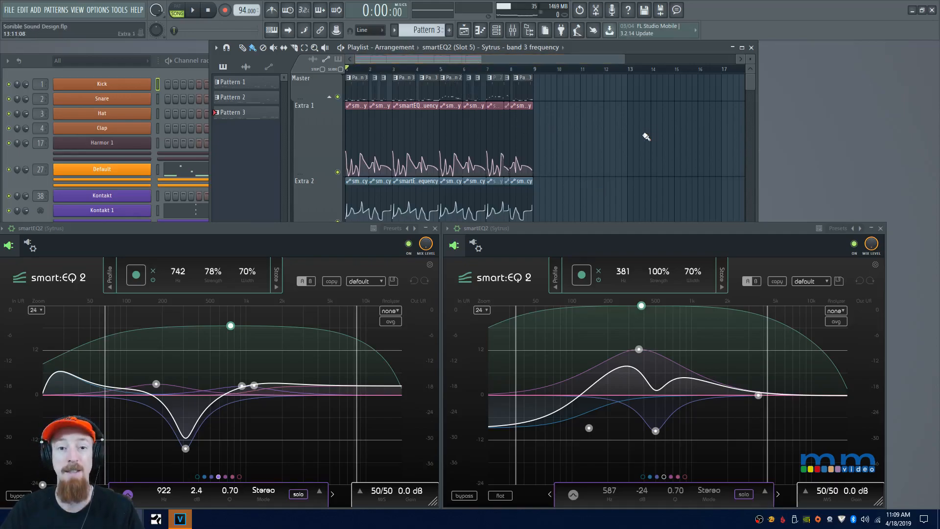
# - Play the arrangement with both Sytrus smartEQ2 windows in view, and inspect the second instance's processing options
pyautogui.press('space')
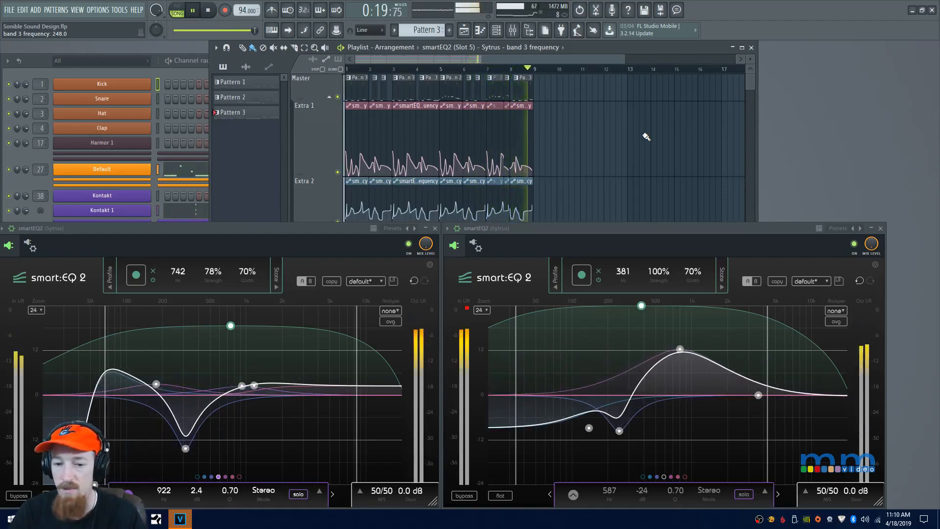
pyautogui.press('space')
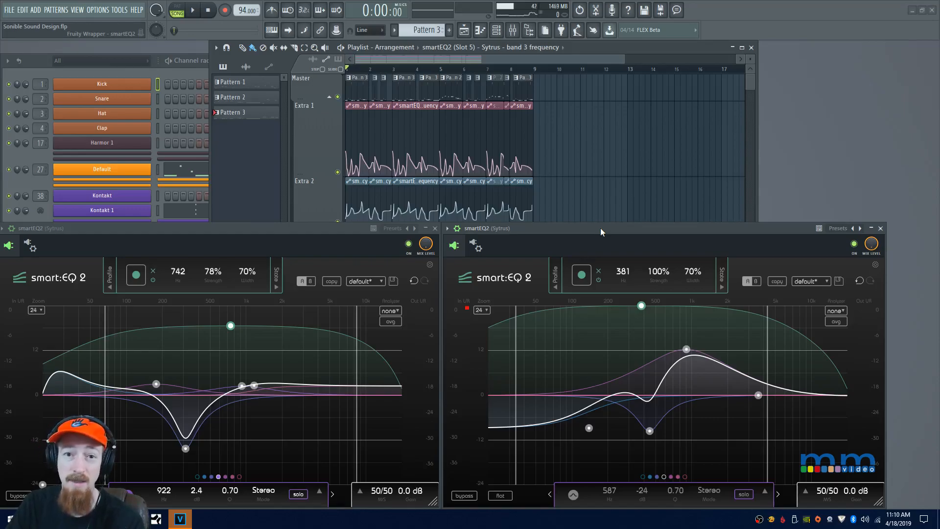
pyautogui.click(481, 248)
pyautogui.click(488, 267)
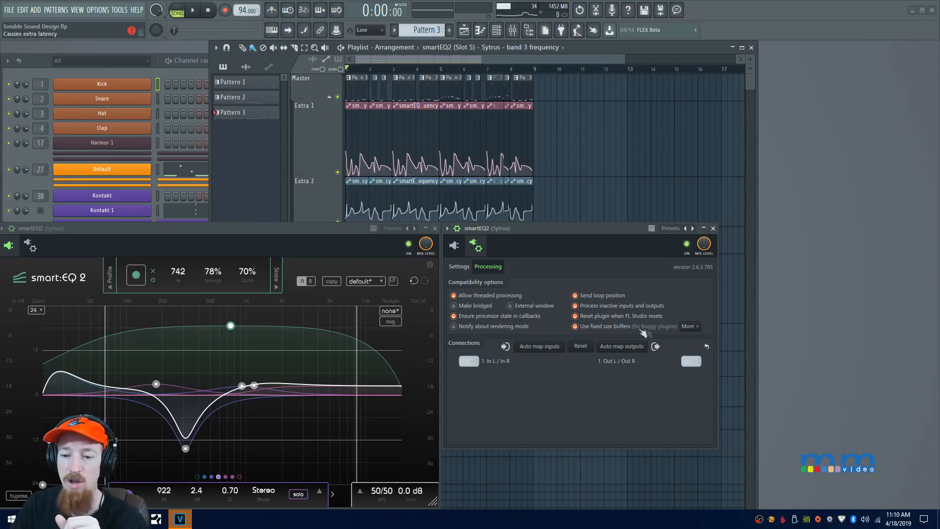
pyautogui.click(455, 245)
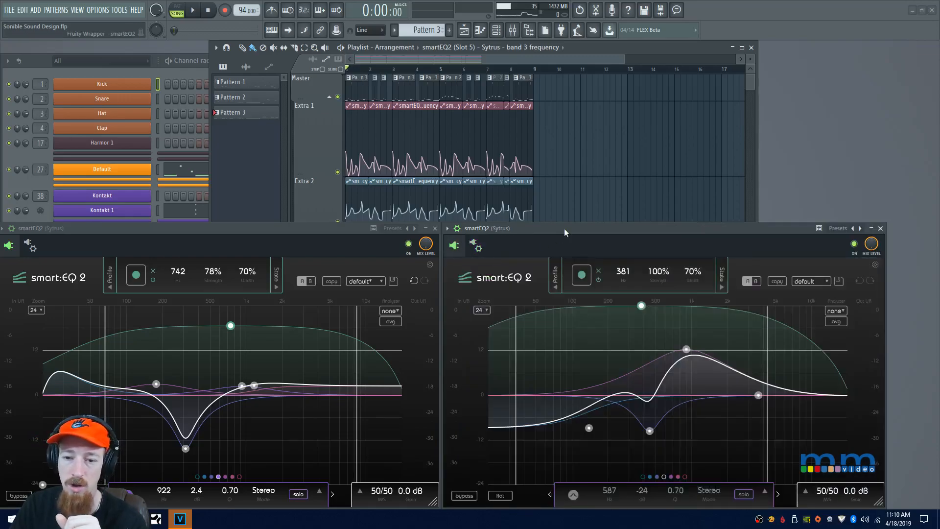
# - Turn off detached mode for both Sytrus smartEQ2 plug-in windows
pyautogui.click(448, 228)
pyautogui.press('d')
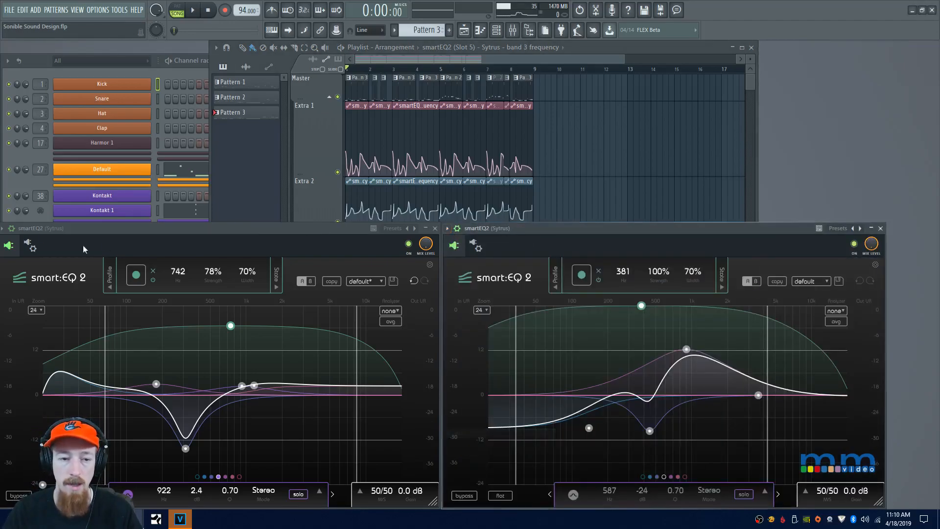
pyautogui.click(3, 230)
pyautogui.press('d')
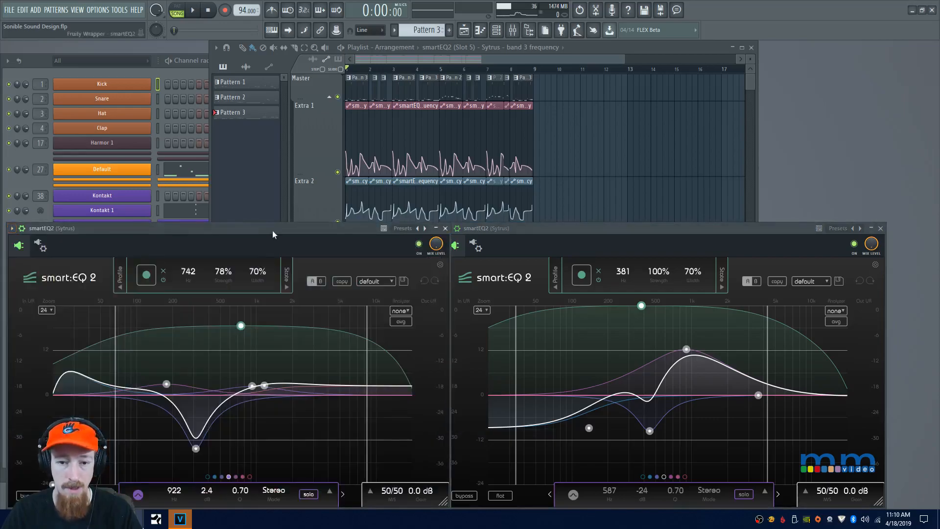
# - Compare playback with the Sytrus insert's smartEQ2 effects disabled and enabled in the mixer, and bring the playlist's automation tracks forward
pyautogui.click(512, 31)
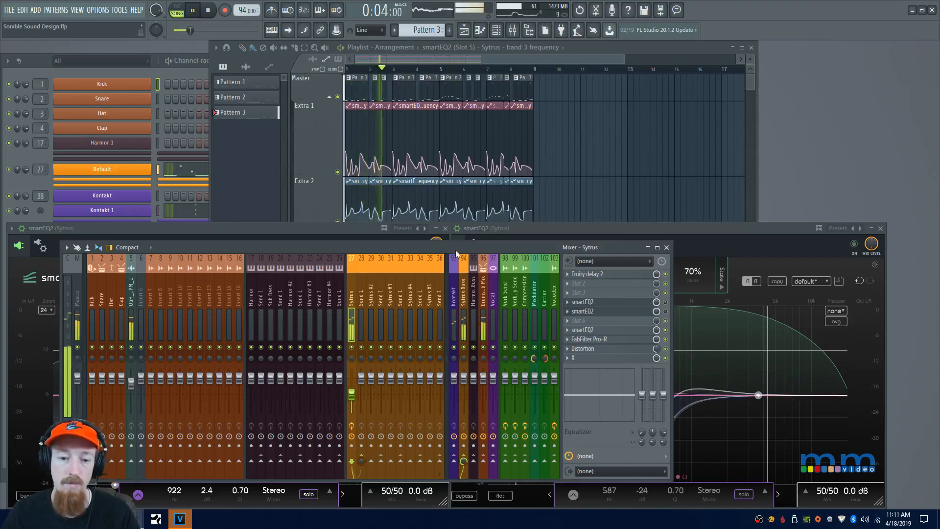
pyautogui.press('space')
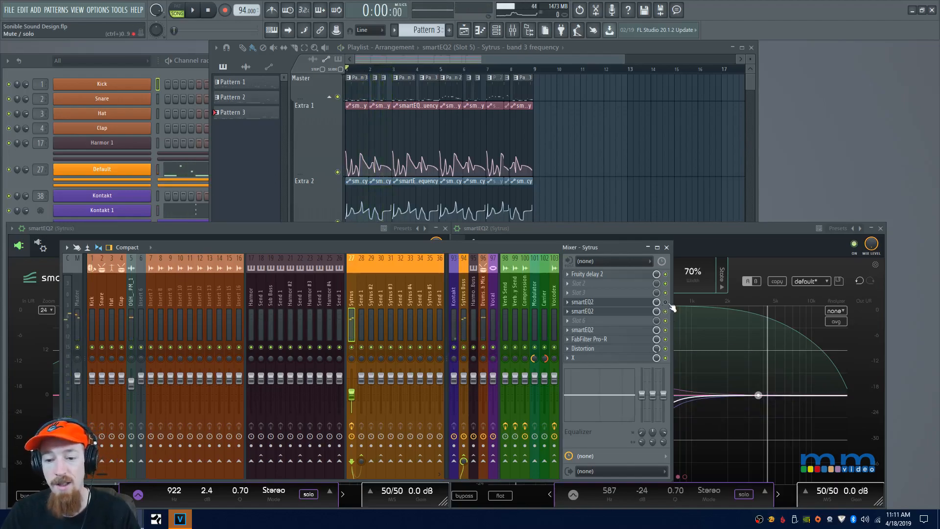
pyautogui.press('space')
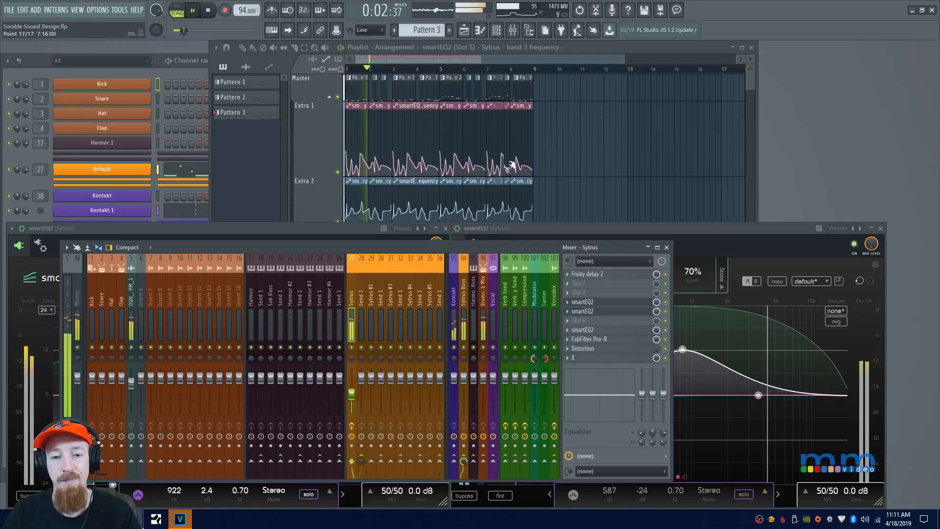
pyautogui.press('space')
pyautogui.click(473, 62)
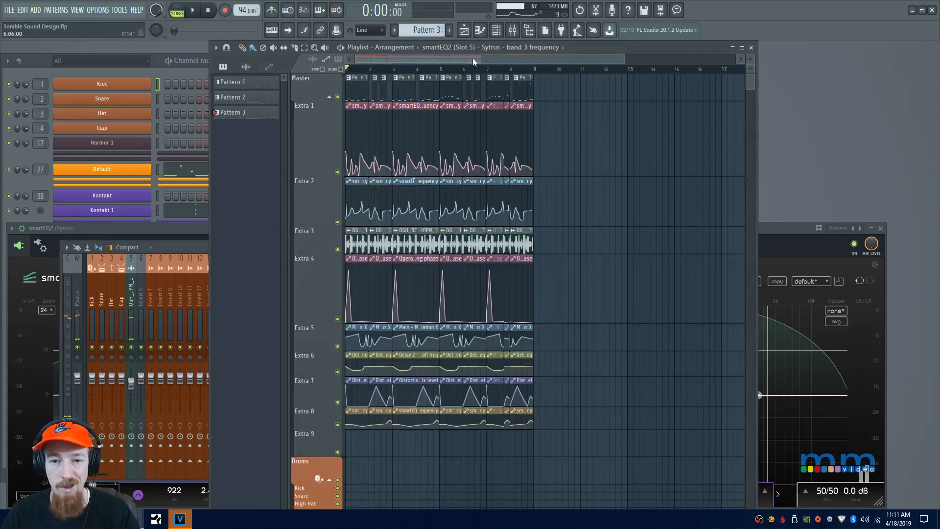
pyautogui.moveTo(309, 224); pyautogui.dragTo(322, 111)
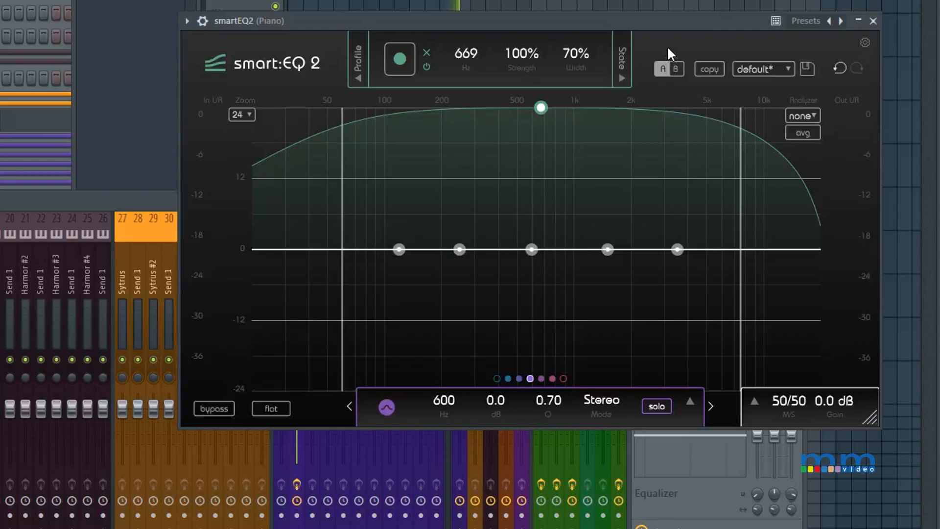
# - Run smartEQ2 learning on the Piano insert with the Piano factory profile, and lower the smart filter strength to 48%
pyautogui.click(359, 78)
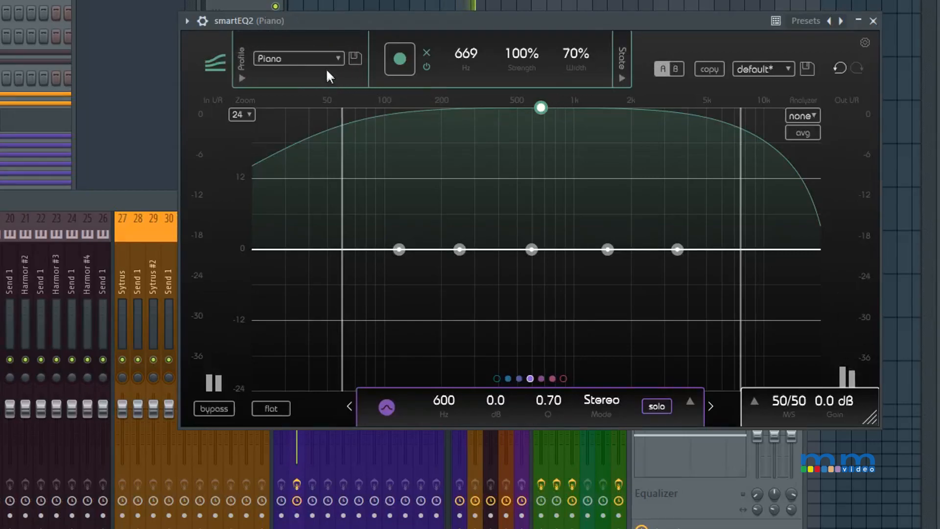
pyautogui.click(325, 63)
pyautogui.moveTo(313, 218)
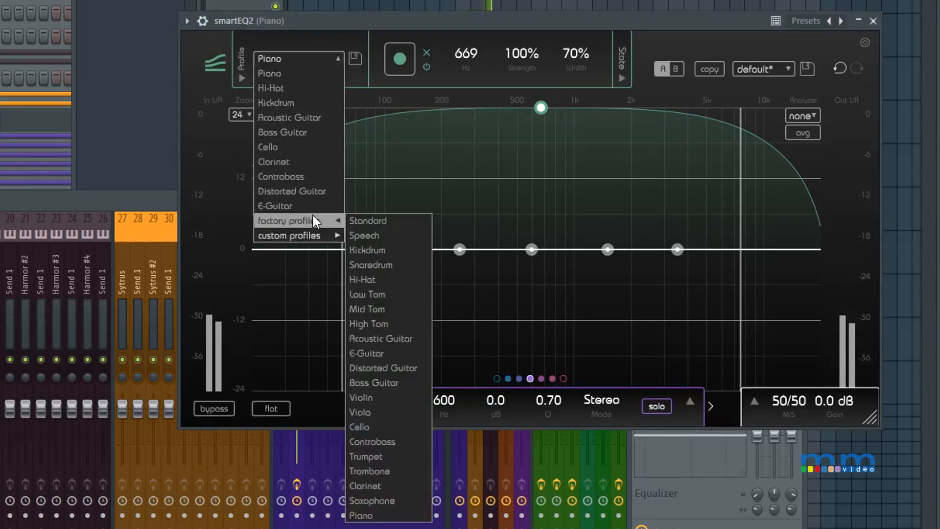
pyautogui.click(377, 513)
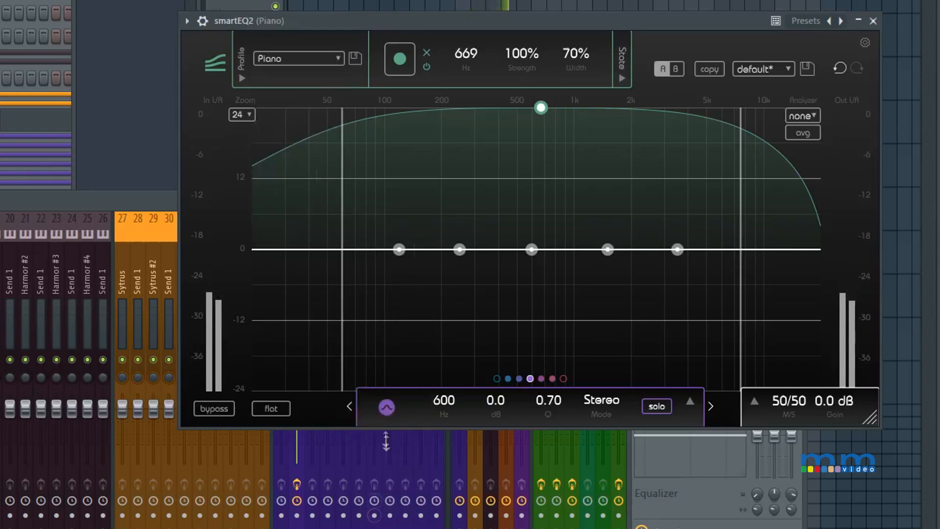
pyautogui.click(403, 64)
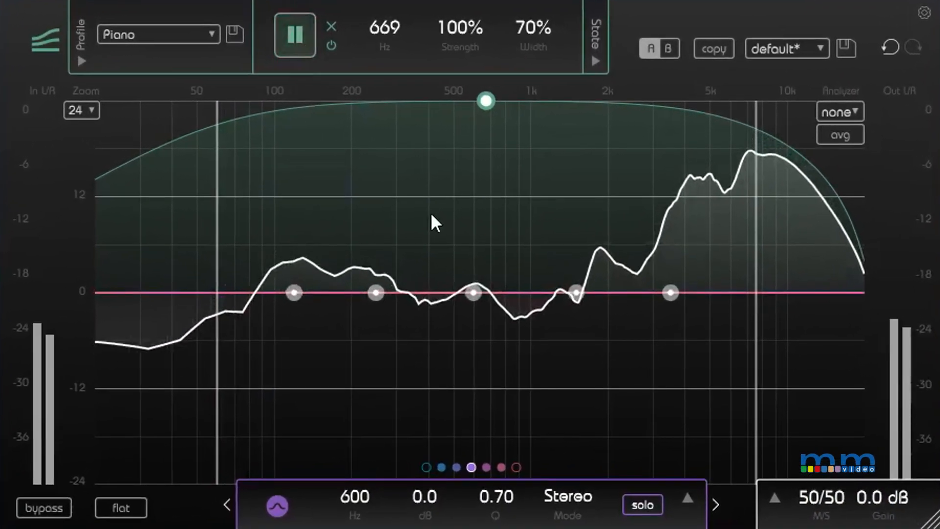
pyautogui.moveTo(485, 102); pyautogui.dragTo(484, 199)
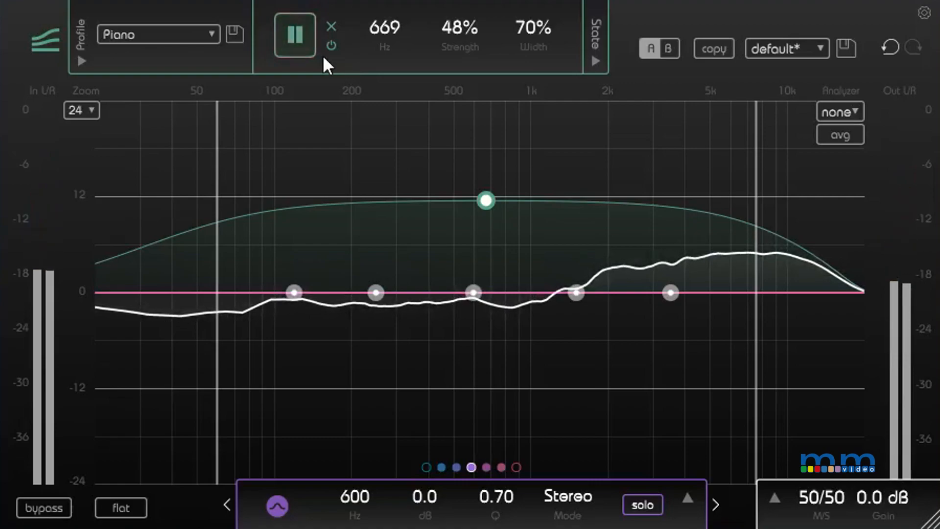
pyautogui.click(300, 46)
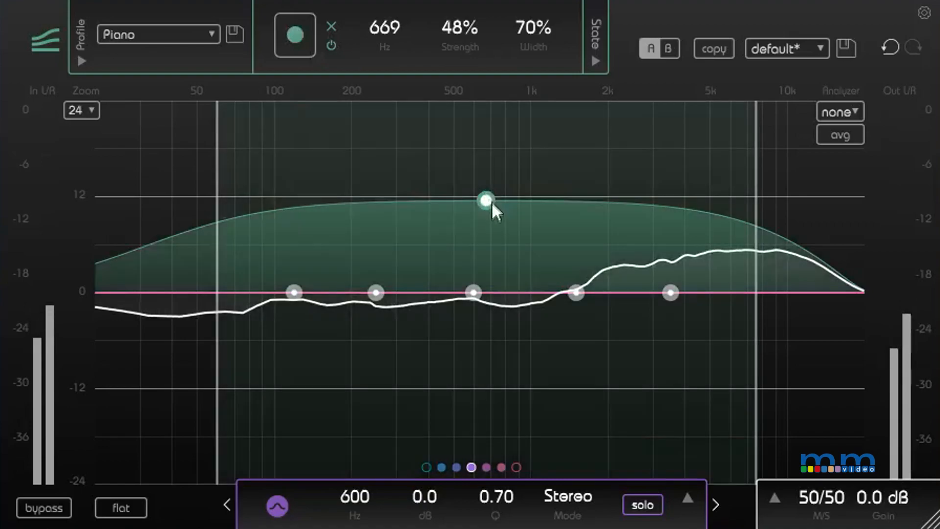
# - Raise the smart filter strength to 53% at 663 Hz and compare the piano with smartEQ2 bypassed and active
pyautogui.moveTo(491, 201); pyautogui.dragTo(490, 194)
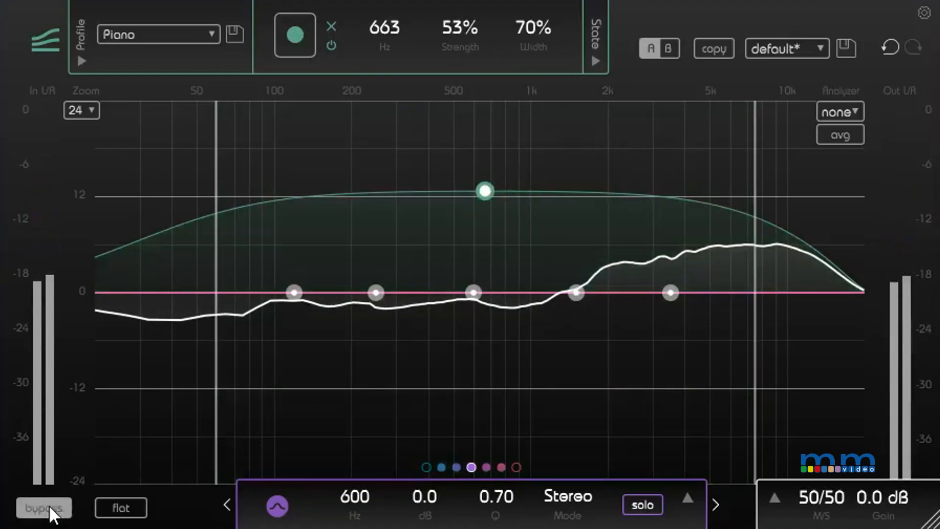
pyautogui.click(48, 504)
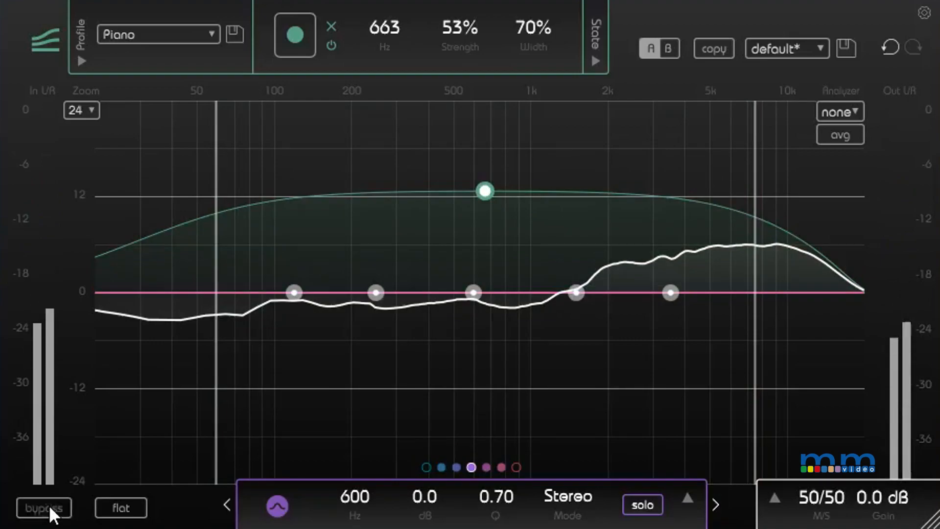
pyautogui.click(49, 504)
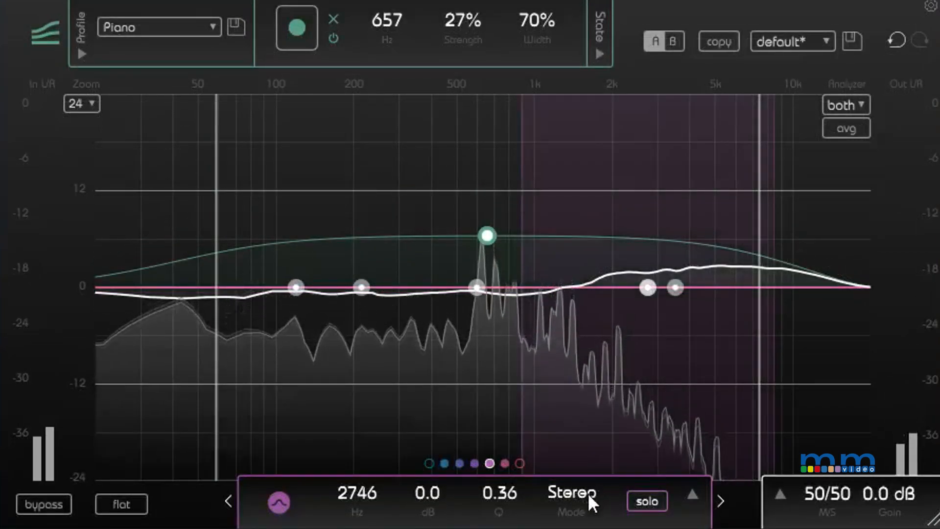
# - Set the 2746 Hz band to Side, boost it about 6 dB near 1.9 kHz with adjusted Q, and cut the 600 Hz band 2.8 dB at 570 Hz
pyautogui.click(692, 494)
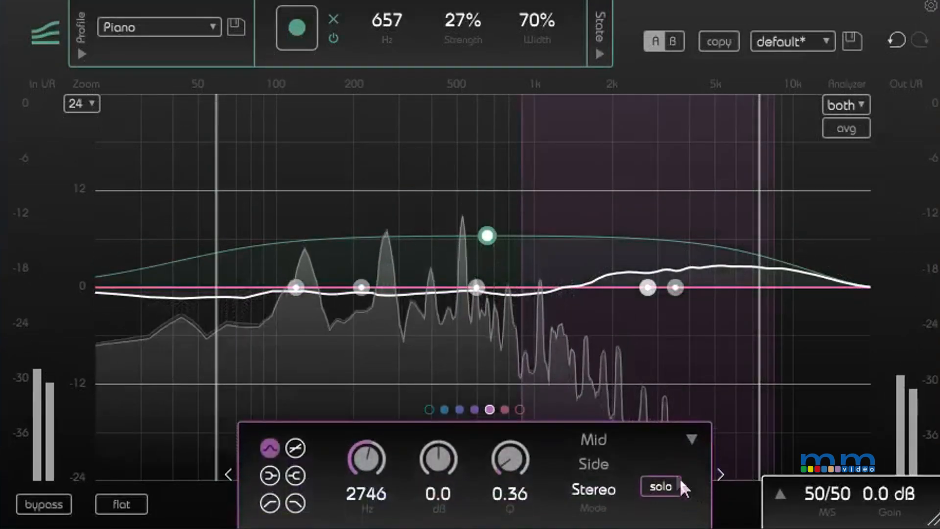
pyautogui.click(594, 463)
pyautogui.moveTo(648, 287); pyautogui.dragTo(605, 243)
pyautogui.scroll(3, 625, 242)
pyautogui.scroll(-5, 624, 243)
pyautogui.scroll(-2, 624, 238)
pyautogui.scroll(3, 623, 237)
pyautogui.scroll(2, 623, 238)
pyautogui.scroll(-2, 619, 230)
pyautogui.moveTo(477, 287); pyautogui.dragTo(470, 311)
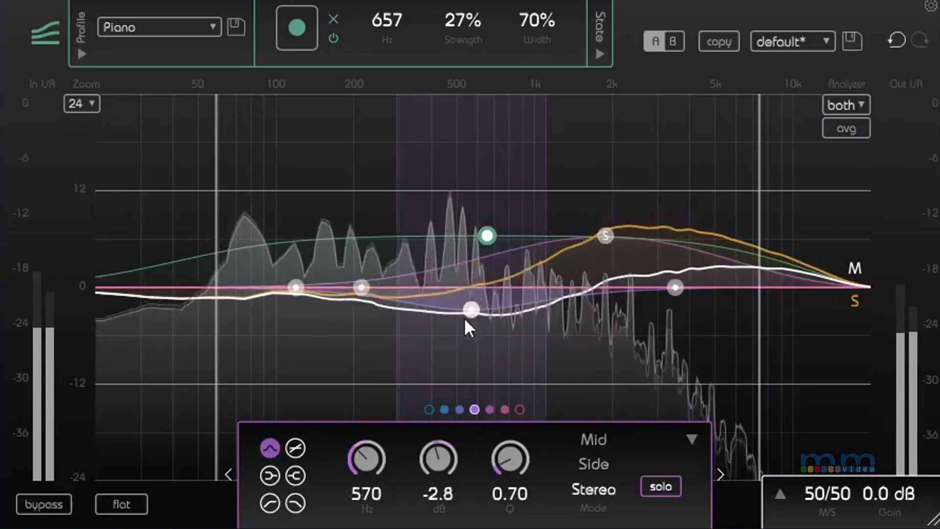